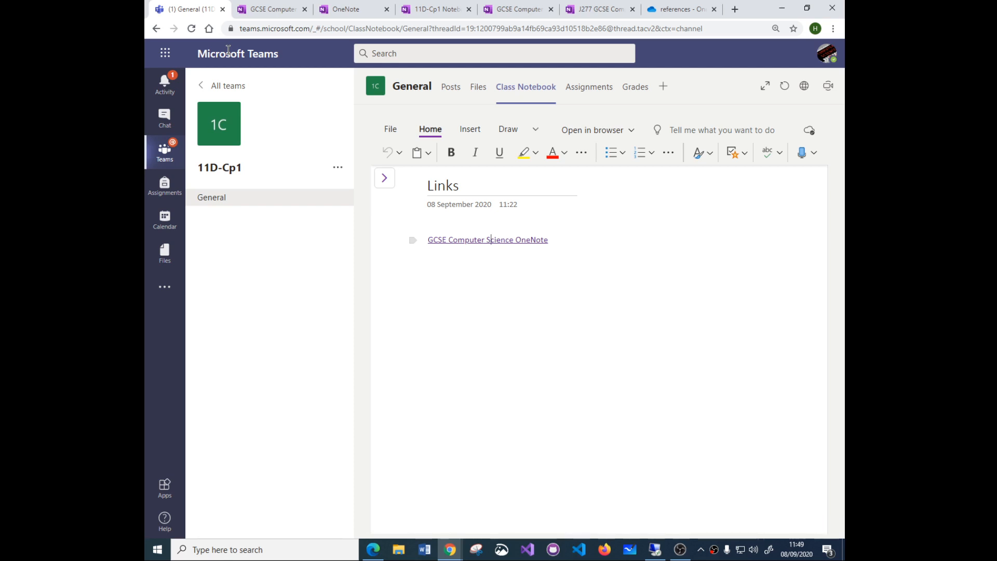
# Step: Go from Teams to the Microsoft 365 home page and switch to OneNote online
pyautogui.click(166, 56)
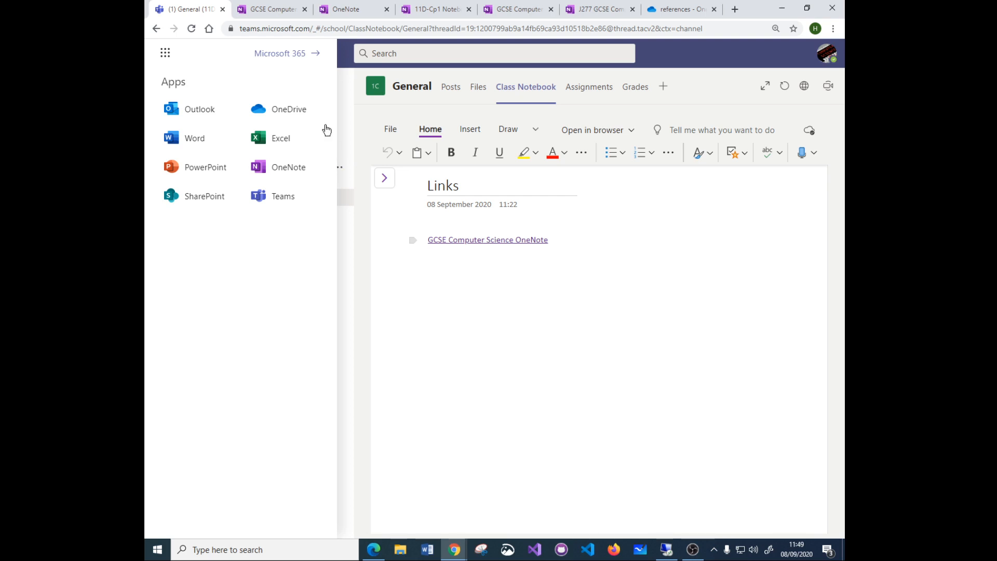
pyautogui.click(275, 55)
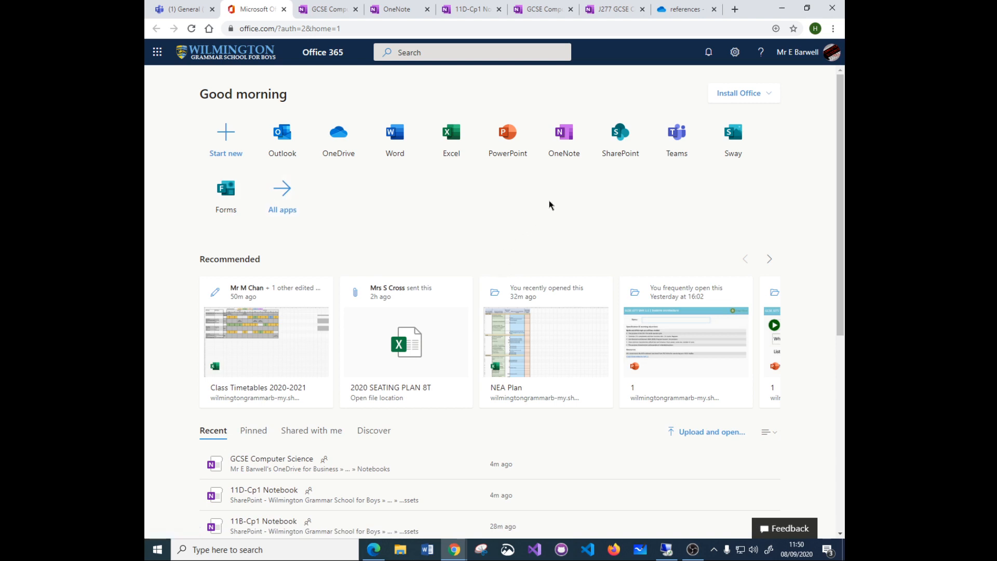
pyautogui.click(564, 136)
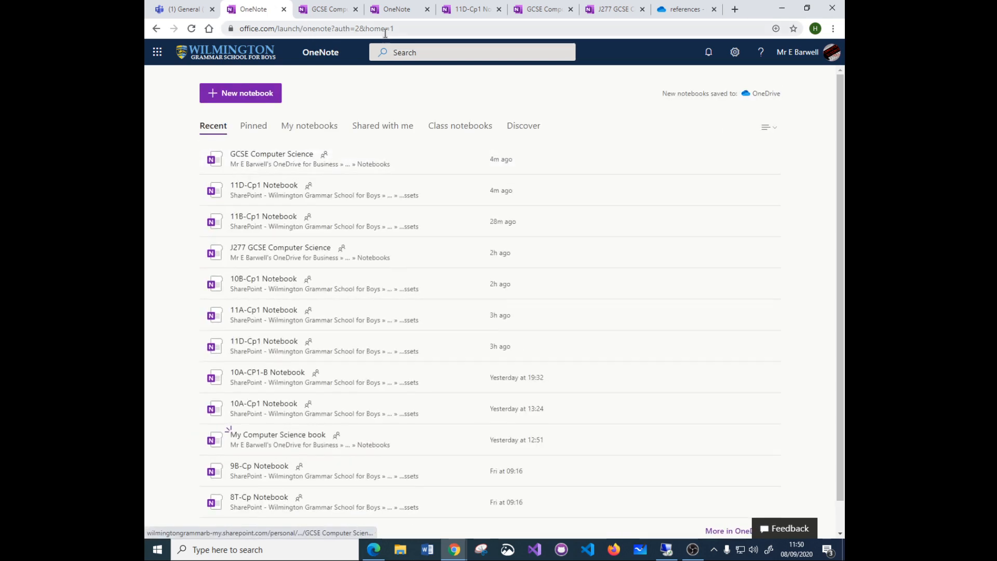
# Step: Close the five leftover OneNote browser pages, keeping Teams, the OneNote notebook list and the OneDrive references page open
pyautogui.click(356, 9)
pyautogui.click(357, 9)
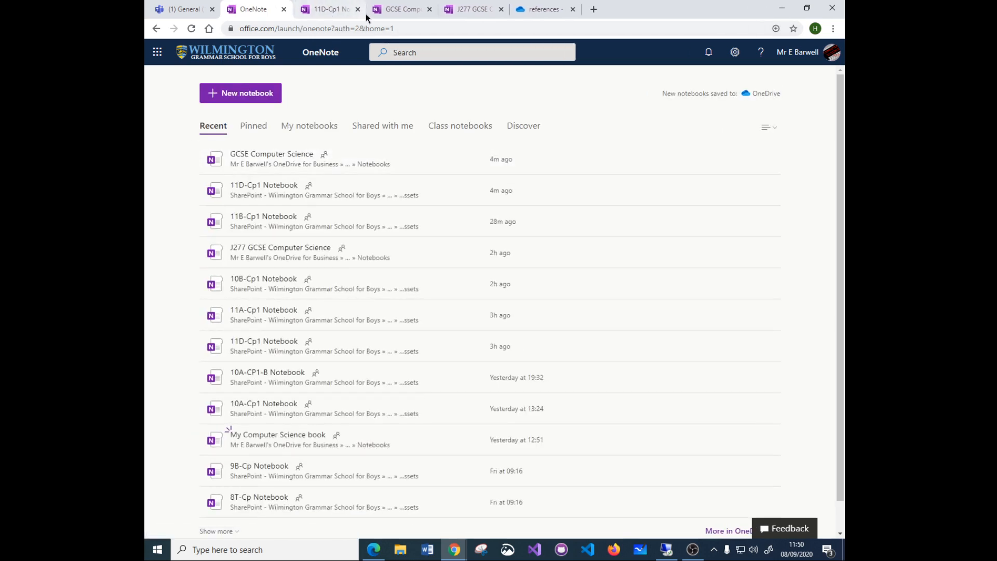
pyautogui.click(358, 8)
pyautogui.click(357, 9)
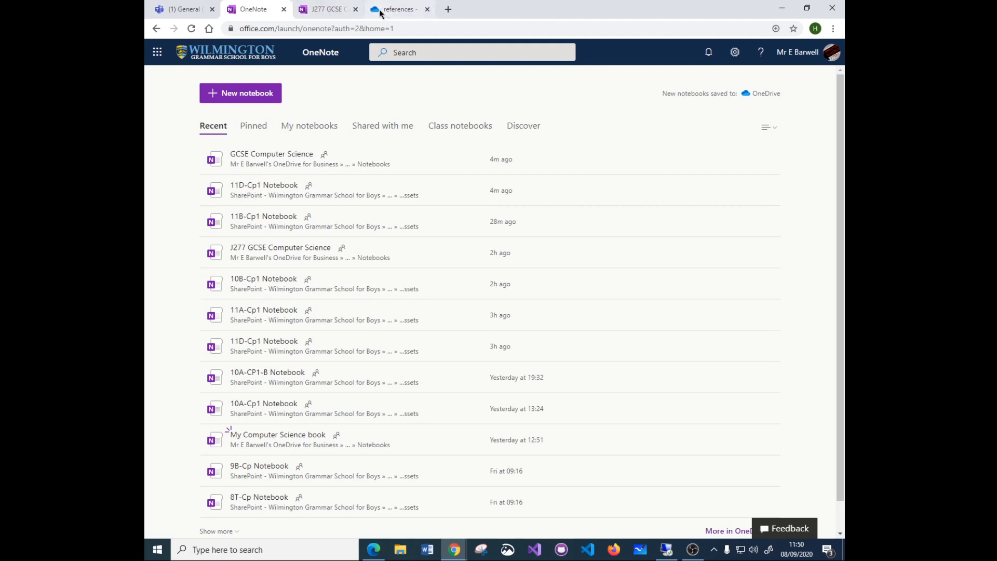
pyautogui.click(355, 9)
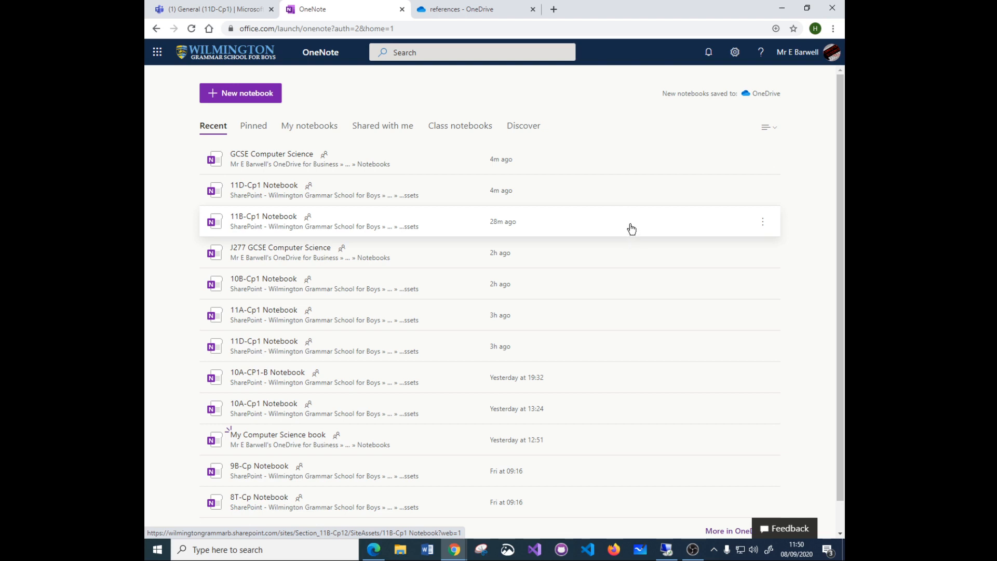
# Step: Create a new notebook named NEA followed by the student's full name
pyautogui.click(244, 96)
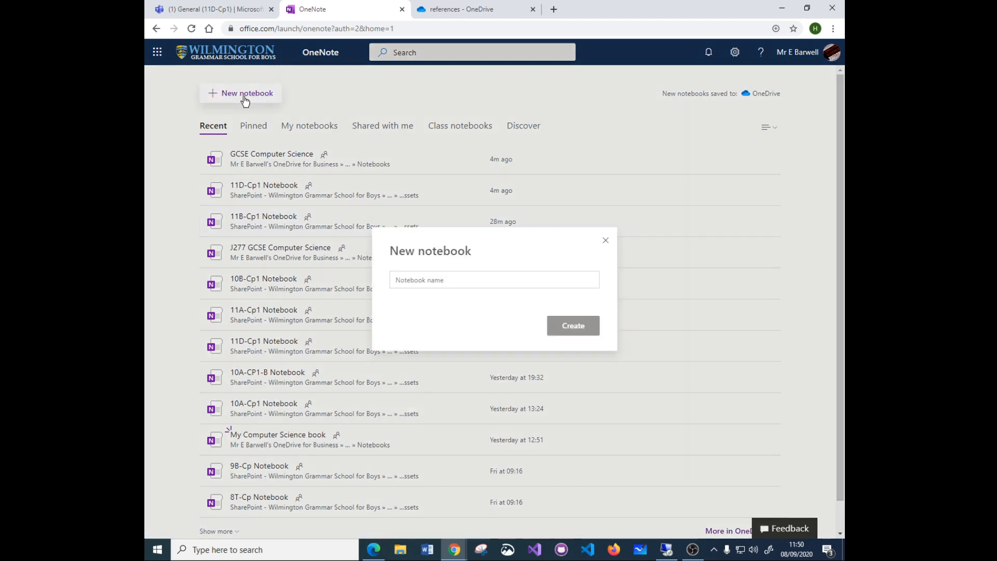
pyautogui.click(468, 280)
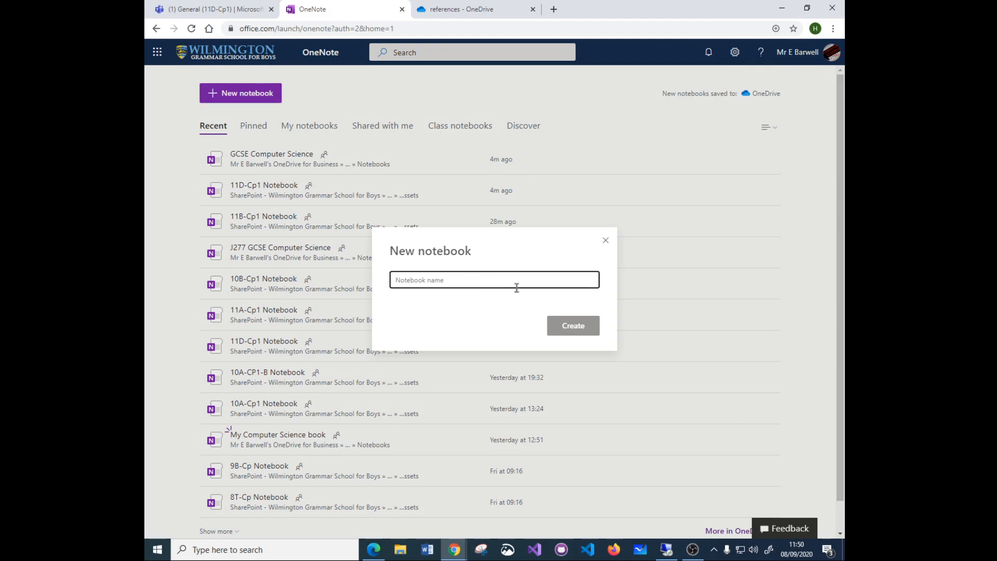
pyautogui.write('NEA')
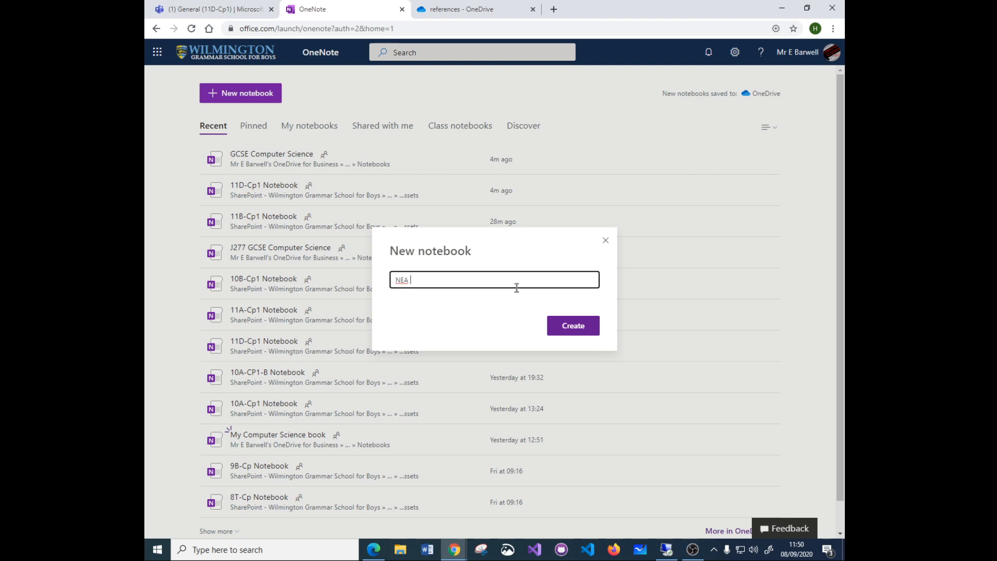
pyautogui.write('Dave Bloke')
pyautogui.click(562, 322)
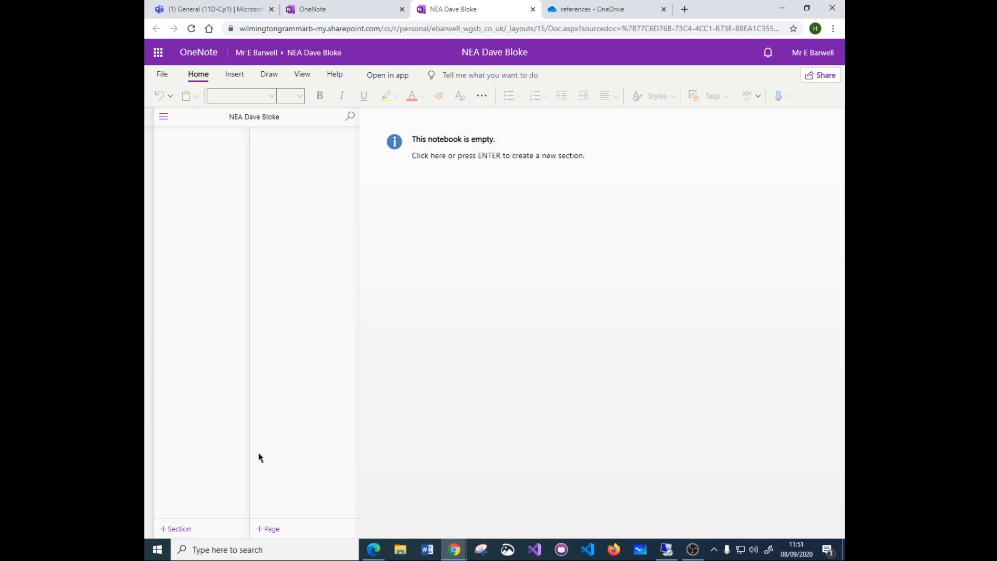
# Step: Add a section named Analysis to the empty notebook
pyautogui.click(186, 529)
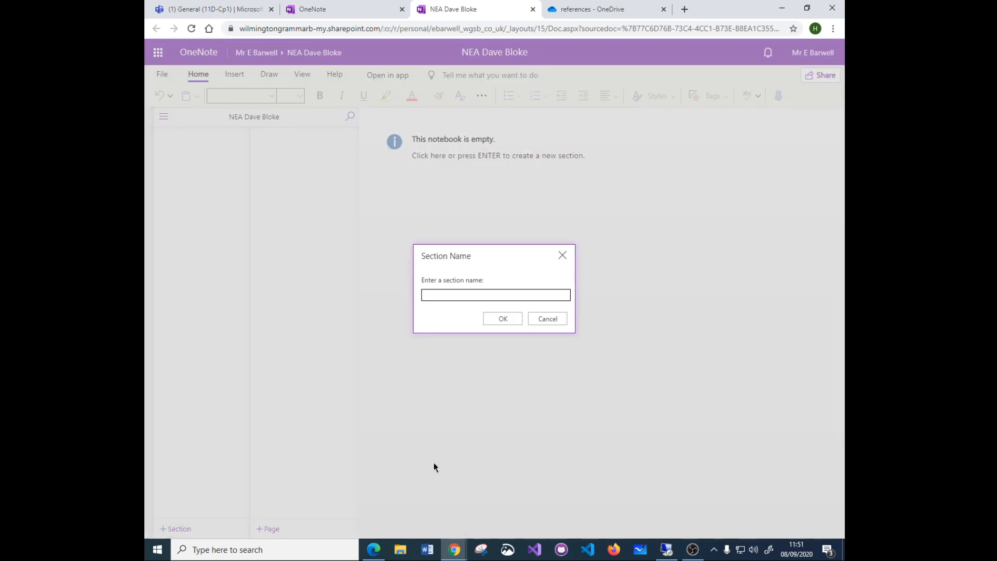
pyautogui.write('Analysis')
pyautogui.press('Return')
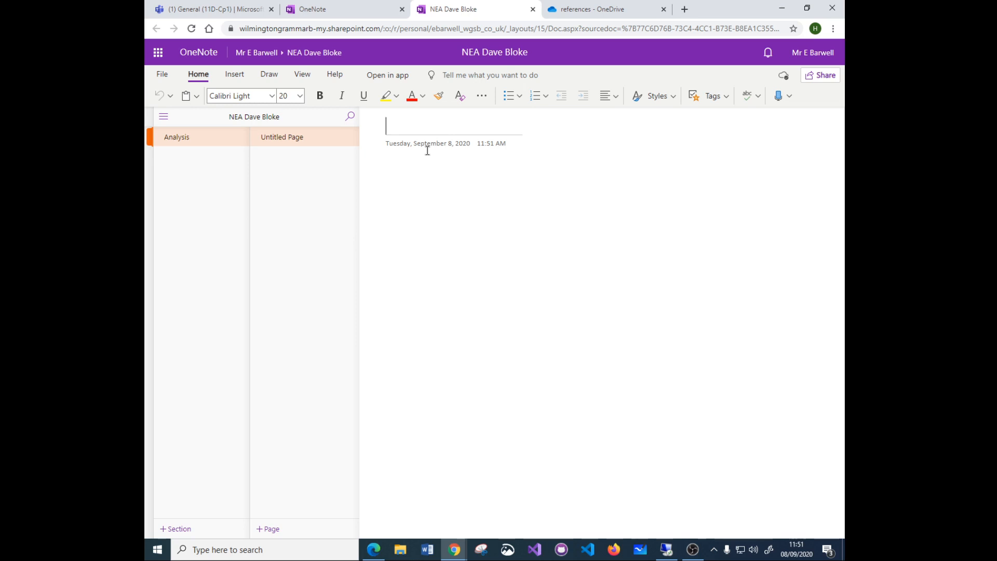
# Step: Title the first page of the Analysis section Project idea
pyautogui.write('Proje')
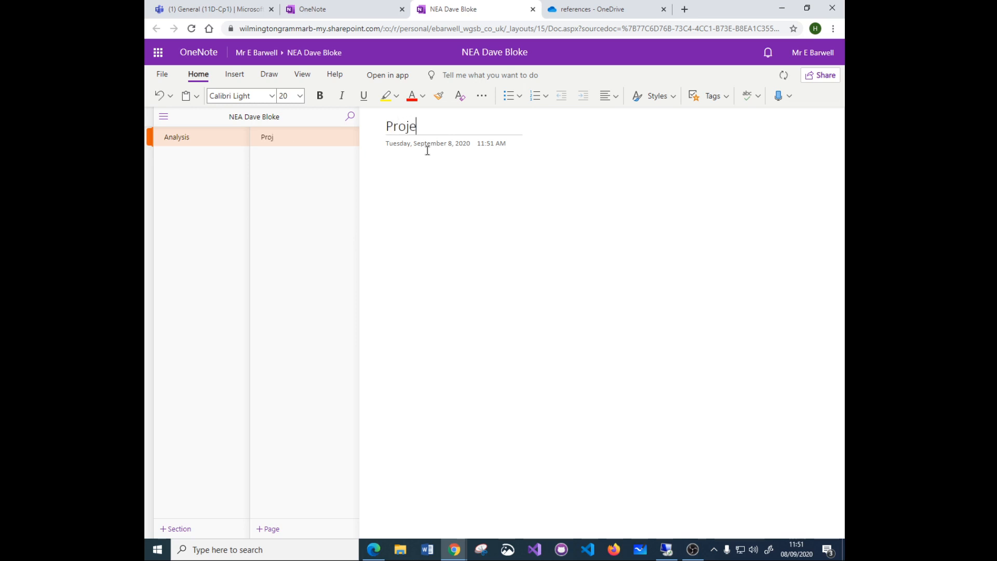
pyautogui.write('ct idea')
pyautogui.press('Return')
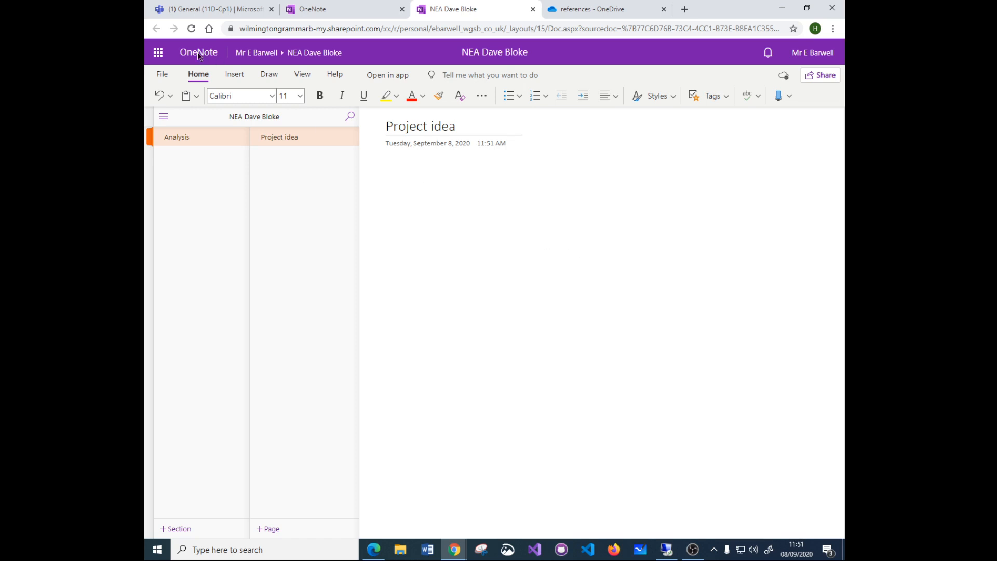
# Step: Draw a looping freehand stroke across the page with the black pen and undo it
pyautogui.click(268, 74)
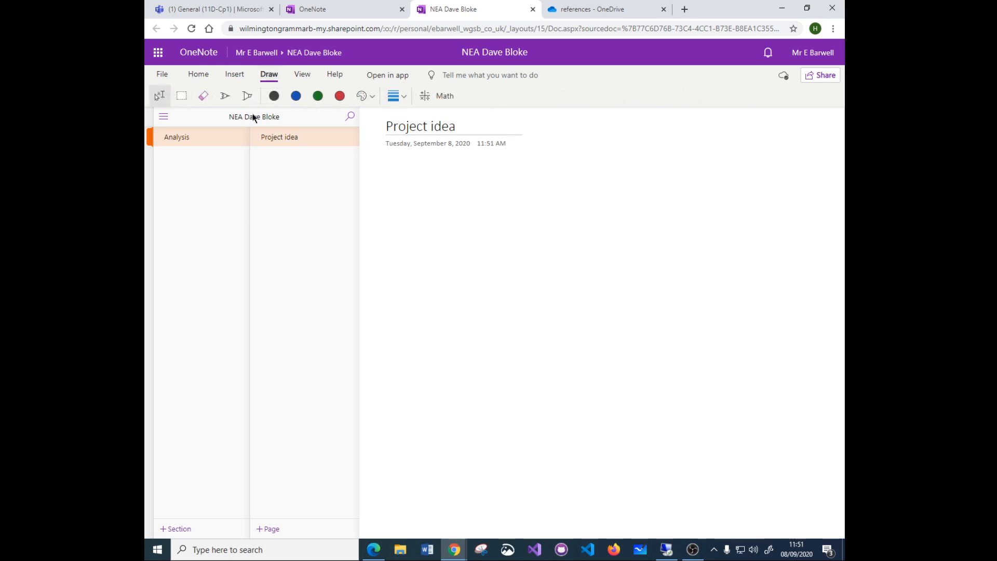
pyautogui.click(275, 97)
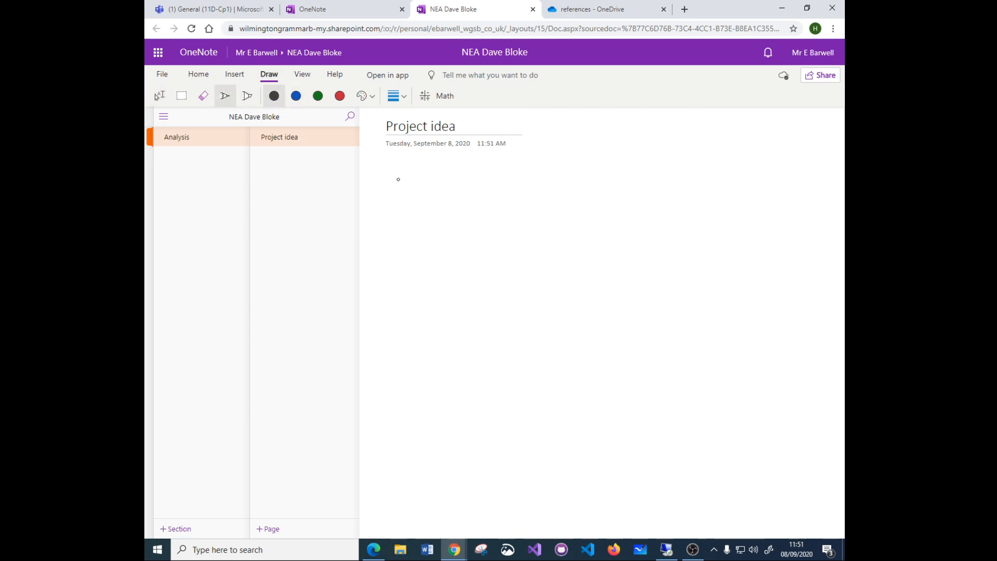
pyautogui.moveTo(397, 180)
pyautogui.mouseDown()
pyautogui.moveTo(514, 261)
pyautogui.moveTo(685, 338)
pyautogui.moveTo(500, 348)
pyautogui.mouseUp()
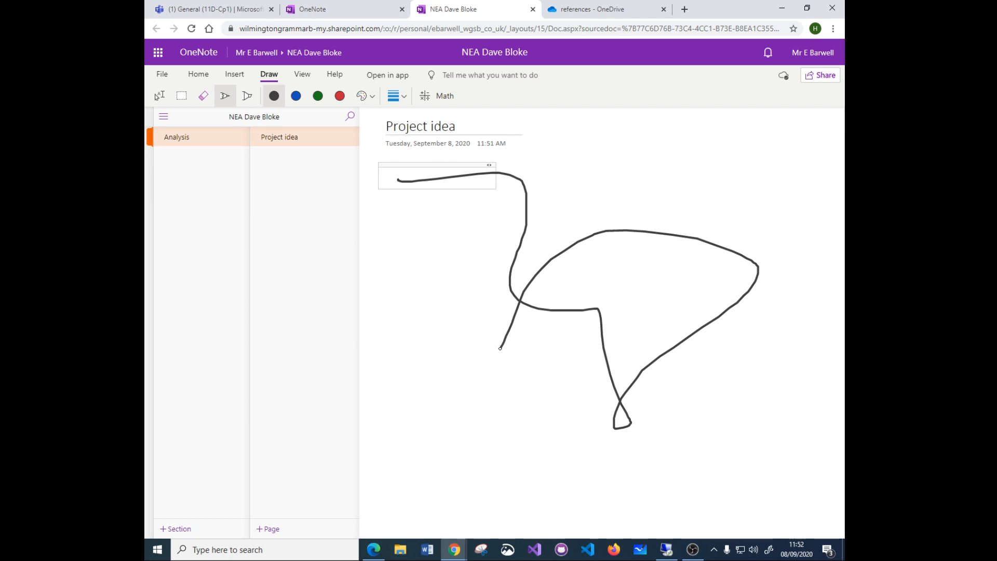
pyautogui.hotkey('ctrl', 'z')
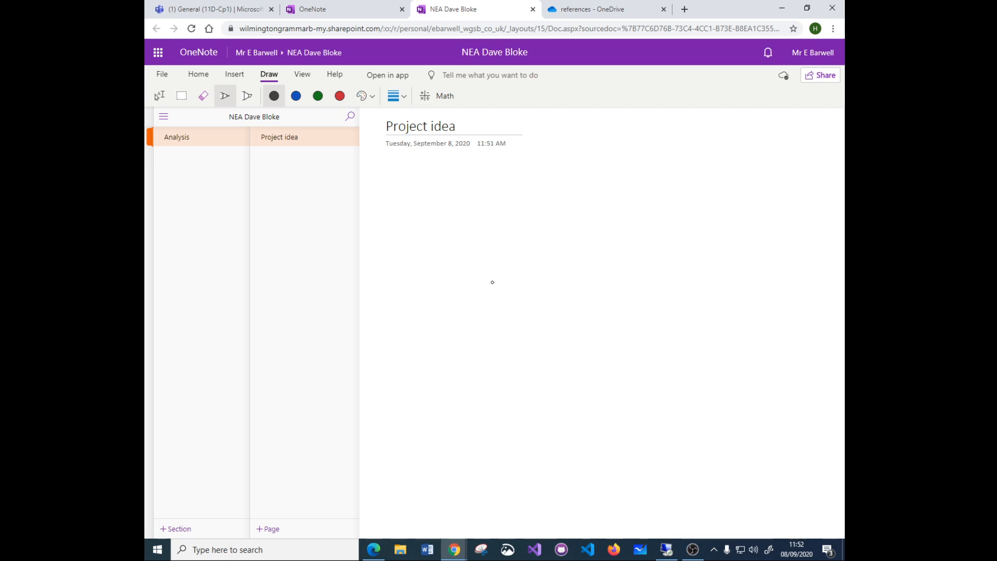
# Step: Switch back to text entry and add the sample text hsdfhsdkjfhskdjf below the page title
pyautogui.click(155, 98)
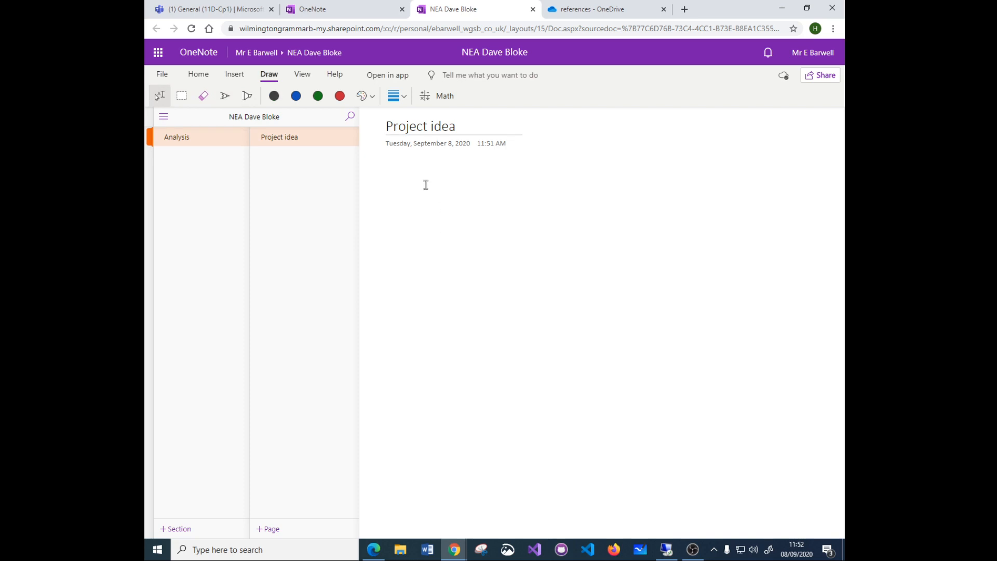
pyautogui.click(420, 185)
pyautogui.write('hsdfhsdkjfhskdjf')
# Step: Mark the end of the sample text with the yellow highlighter, and undo both the highlight and the text
pyautogui.click(247, 95)
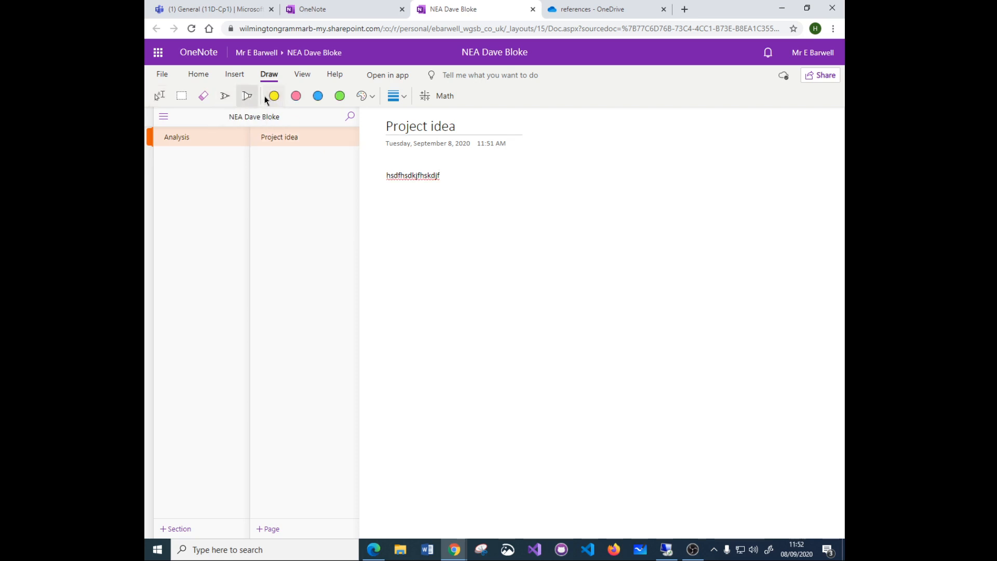
pyautogui.click(274, 97)
pyautogui.moveTo(408, 175); pyautogui.dragTo(449, 176)
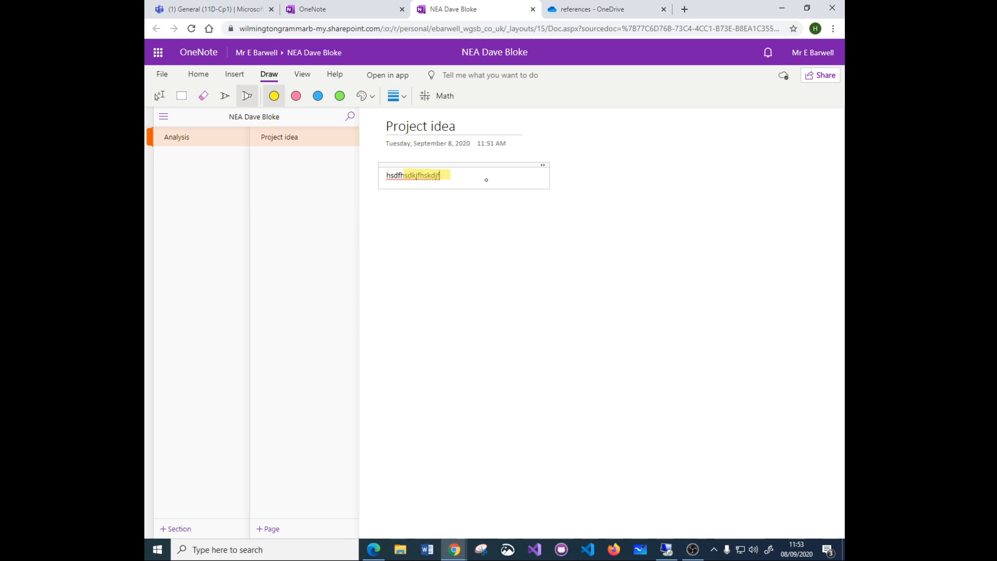
pyautogui.hotkey('ctrl', 'z')
pyautogui.hotkey('ctrl', 'z')
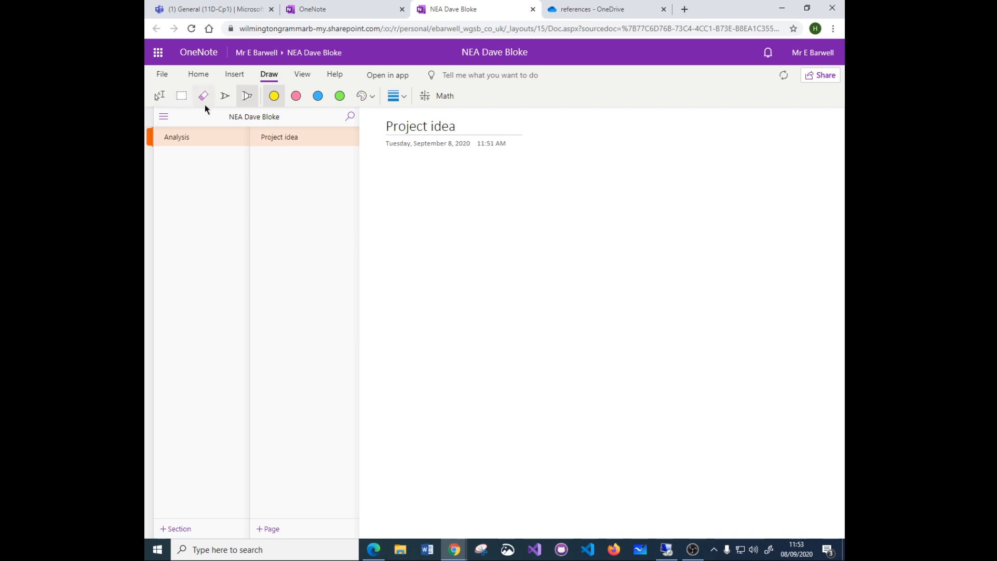
# Step: Return to text entry and add the word BBC below the page title
pyautogui.click(234, 74)
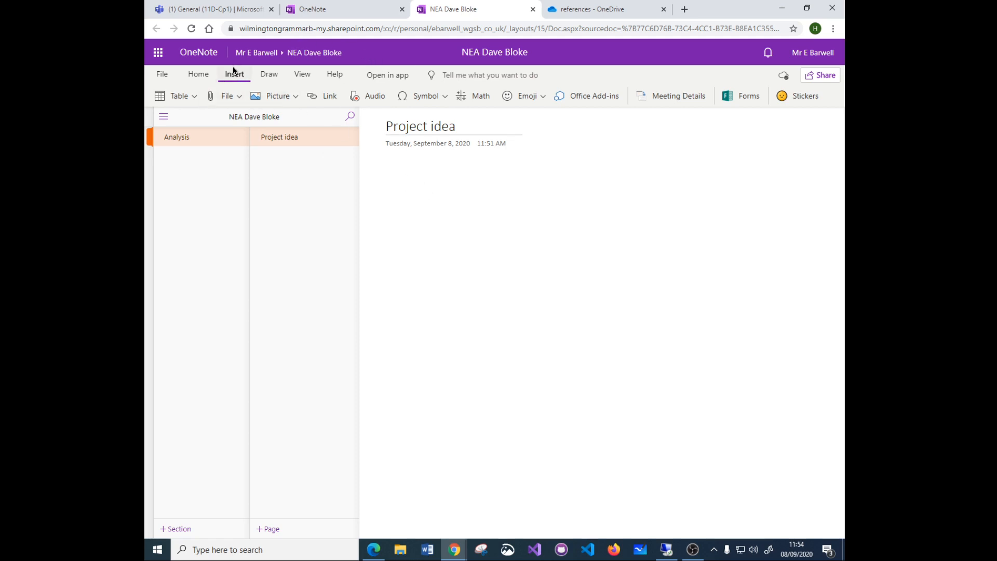
pyautogui.click(269, 74)
pyautogui.click(155, 98)
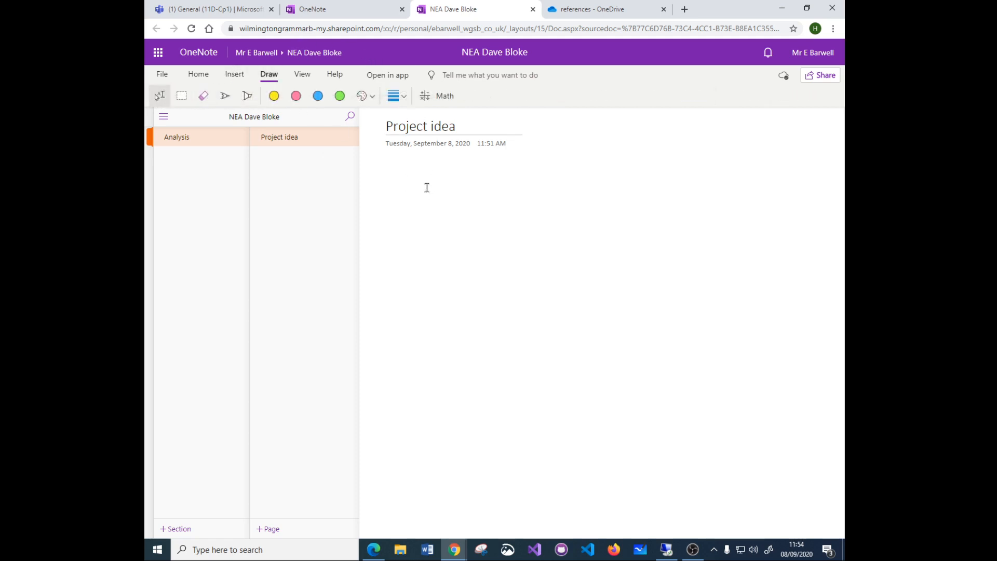
pyautogui.write('BBC')
pyautogui.hotkey('ctrl', 'a')
pyautogui.click(235, 76)
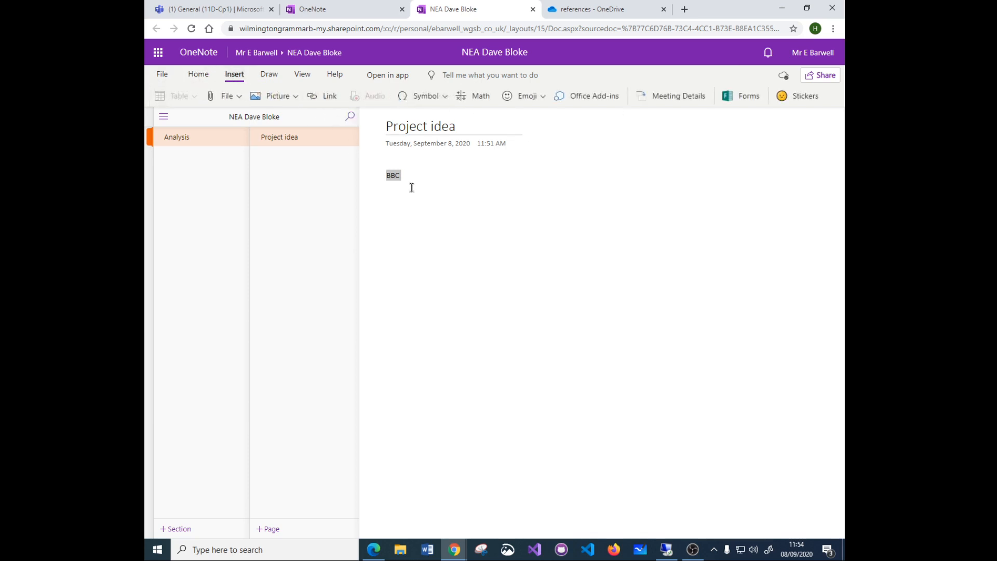
pyautogui.hotkey('ctrl', 'k')
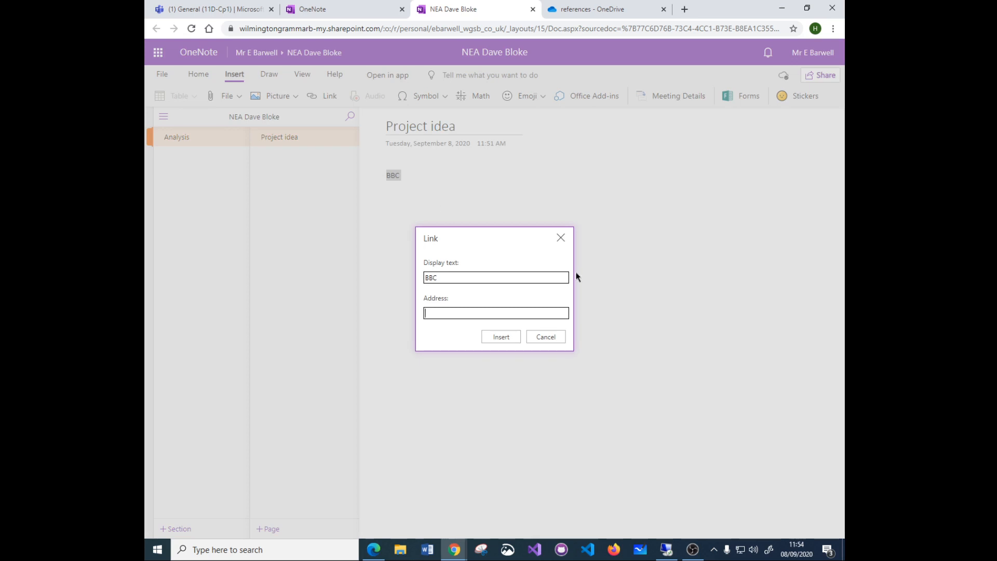
pyautogui.write('www.bbc.co.uk')
pyautogui.click(498, 336)
pyautogui.click(500, 338)
pyautogui.click(462, 303)
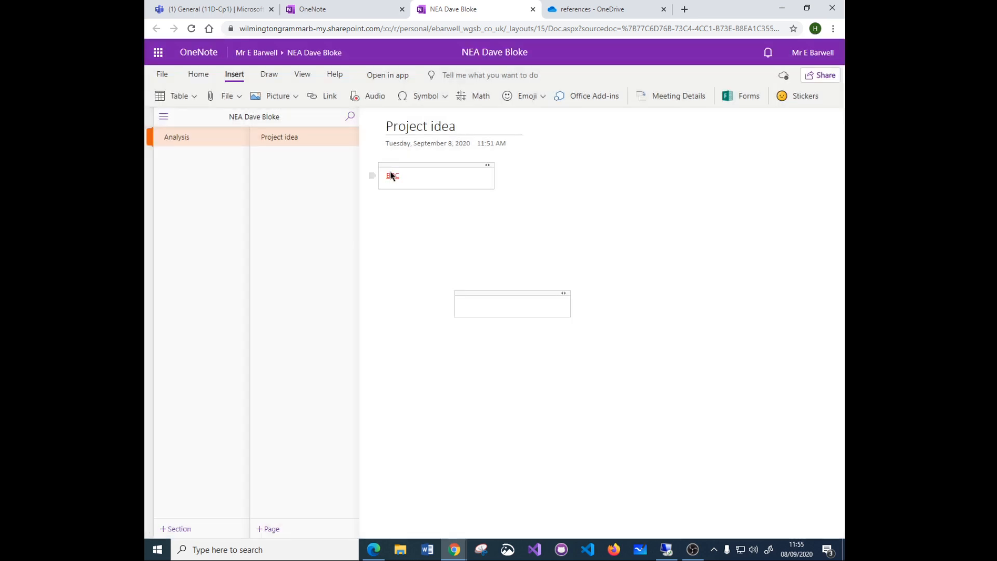
# Step: Test the BBC link, close the opened website and return to the Project idea page
pyautogui.click(392, 175)
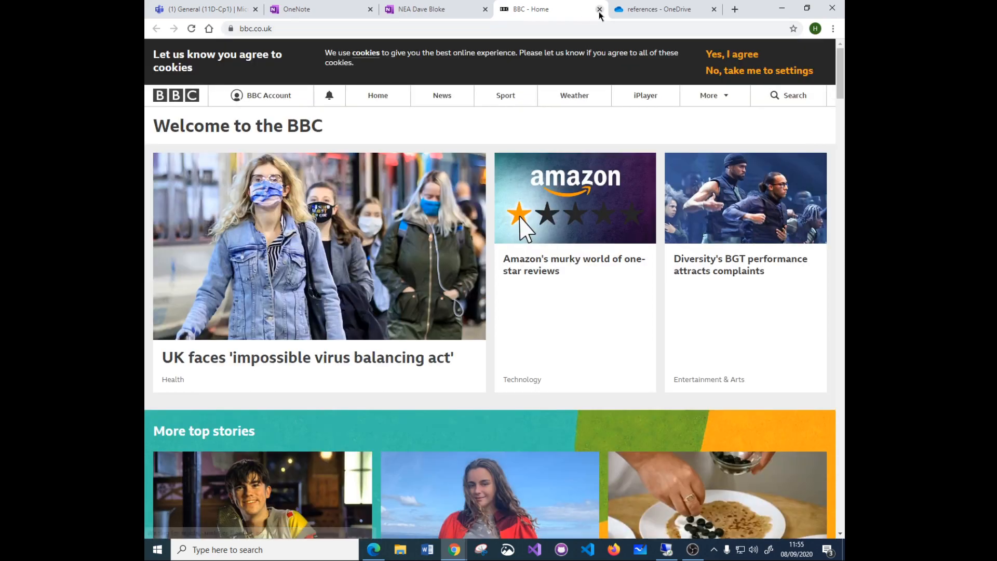
pyautogui.click(599, 9)
pyautogui.click(335, 12)
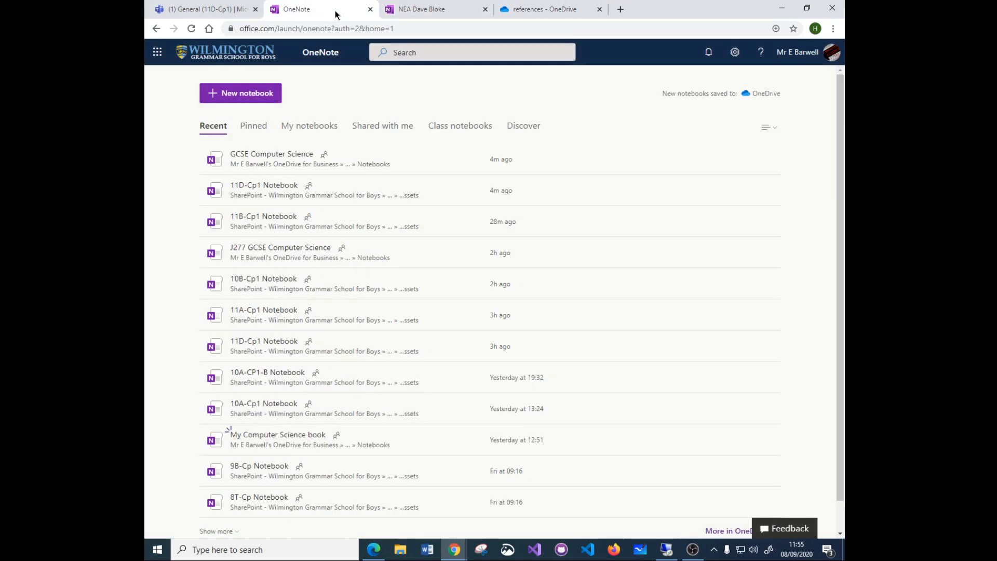
pyautogui.click(412, 13)
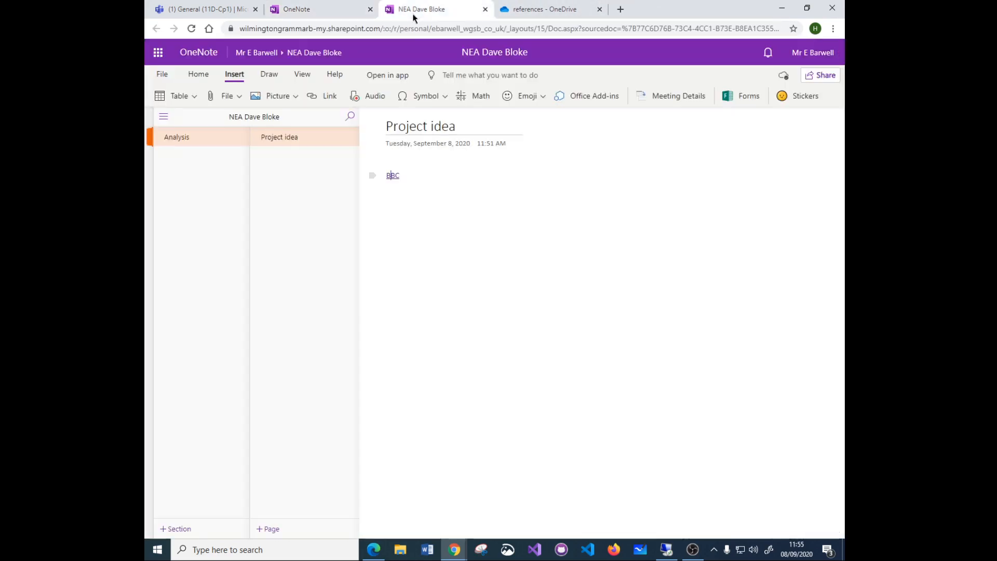
# Step: Delete the BBC link from the Project idea page
pyautogui.click(417, 176)
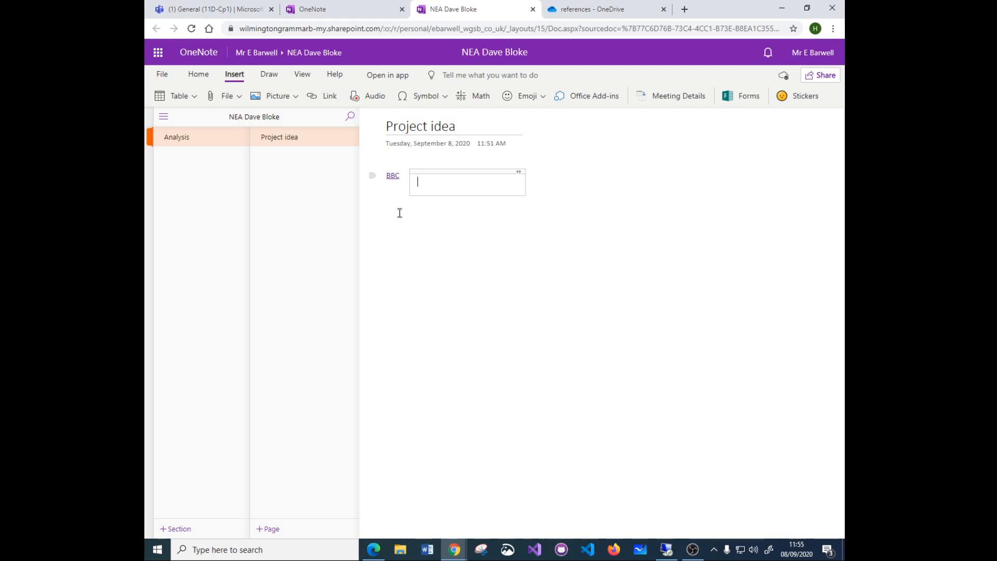
pyautogui.click(651, 231)
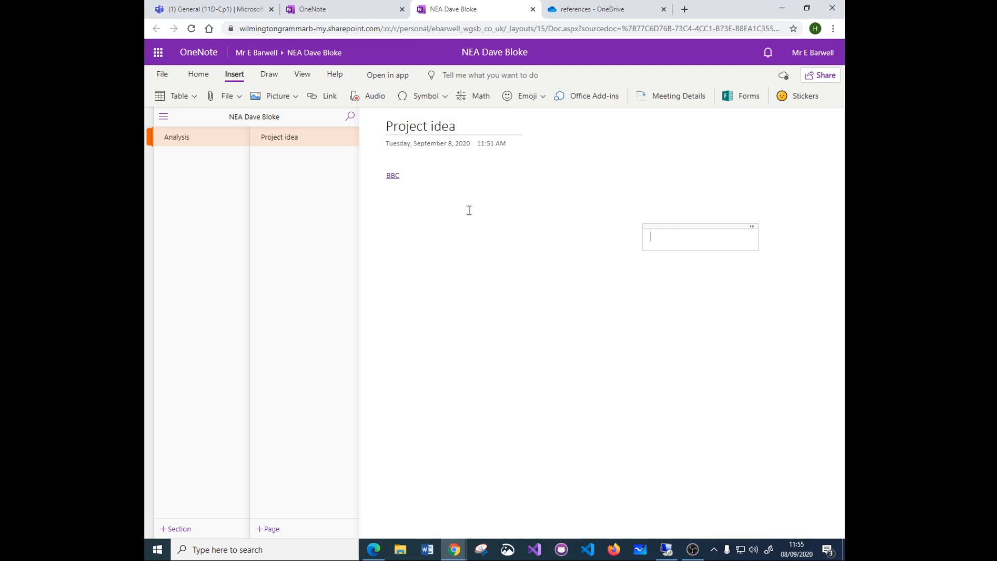
pyautogui.click(383, 170)
pyautogui.press('Delete')
pyautogui.press('Delete')
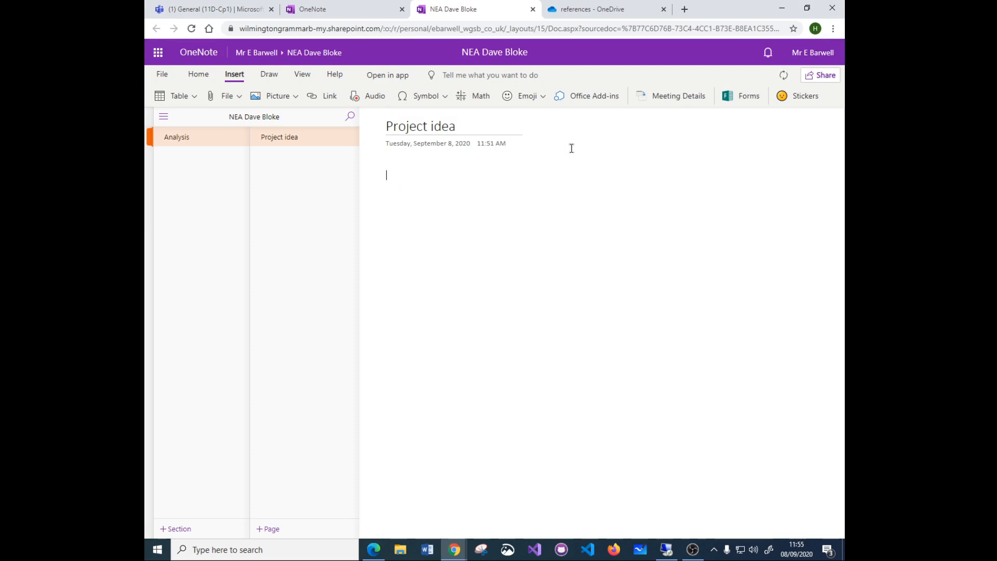
# Step: Insert an audio recording below the page title on the Project idea page, and delete the recording from the page
pyautogui.click(379, 96)
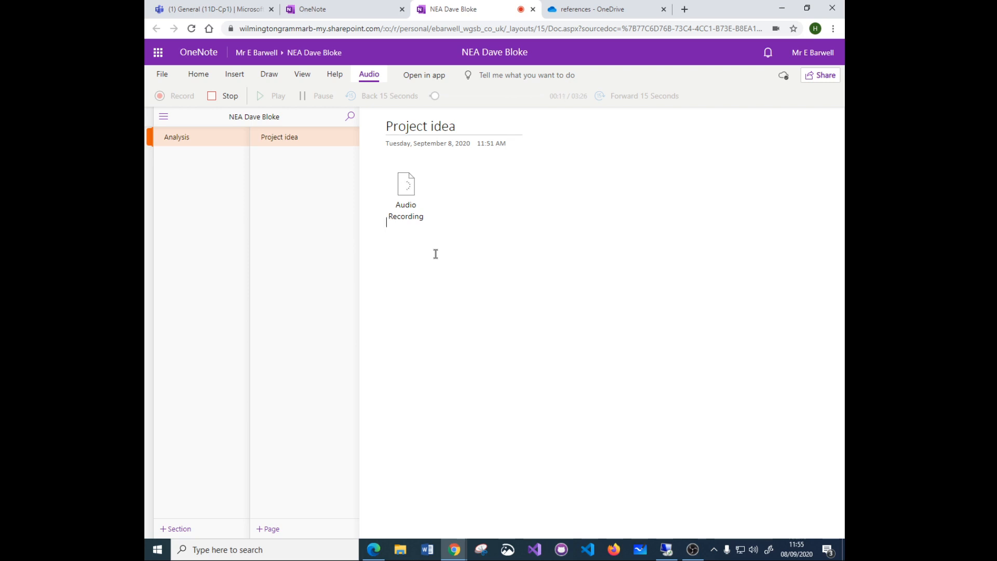
pyautogui.click(400, 193)
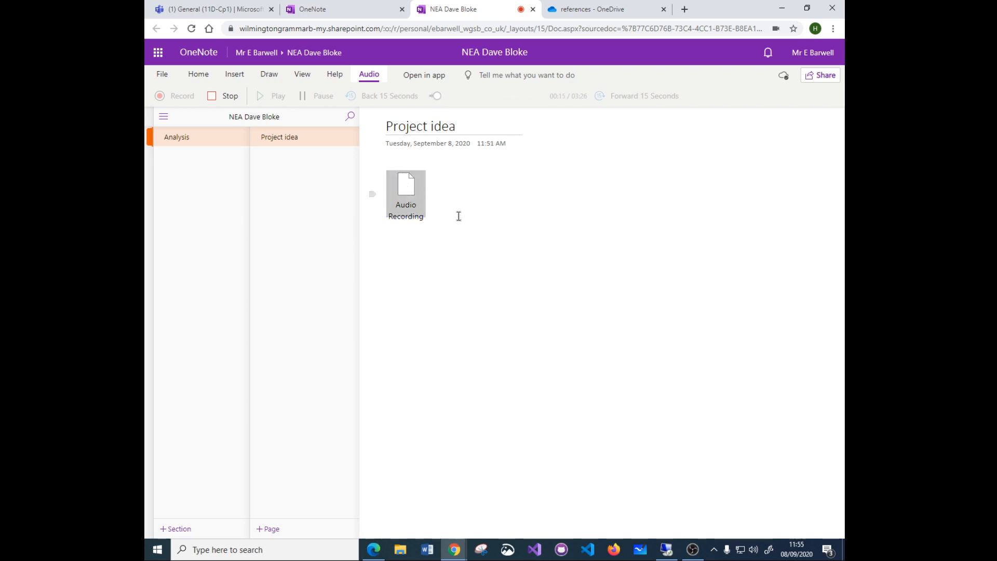
pyautogui.press('Delete')
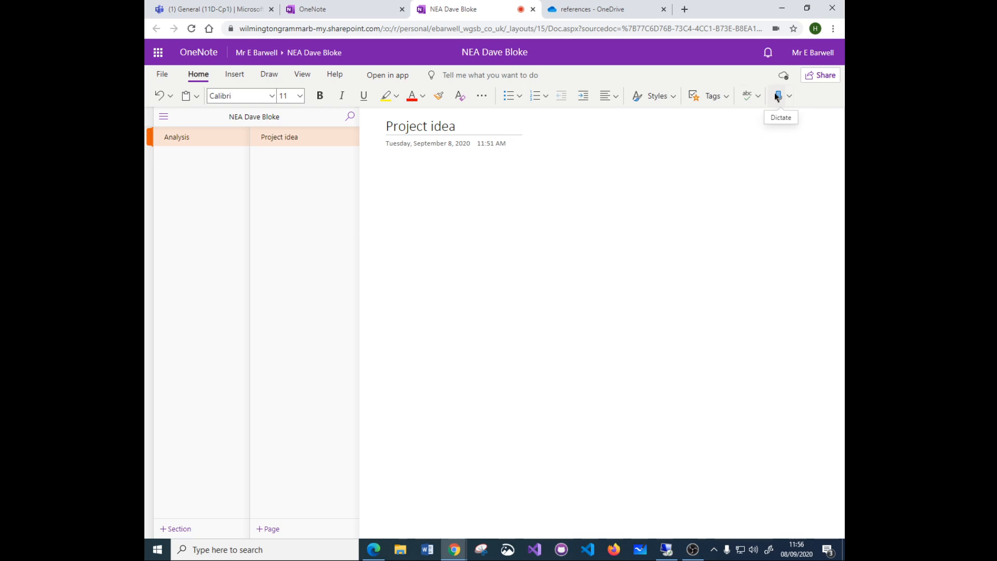
# Step: Open Word from the Office app launcher in a new tab with a blank document, and return to the NEA notebook
pyautogui.click(357, 6)
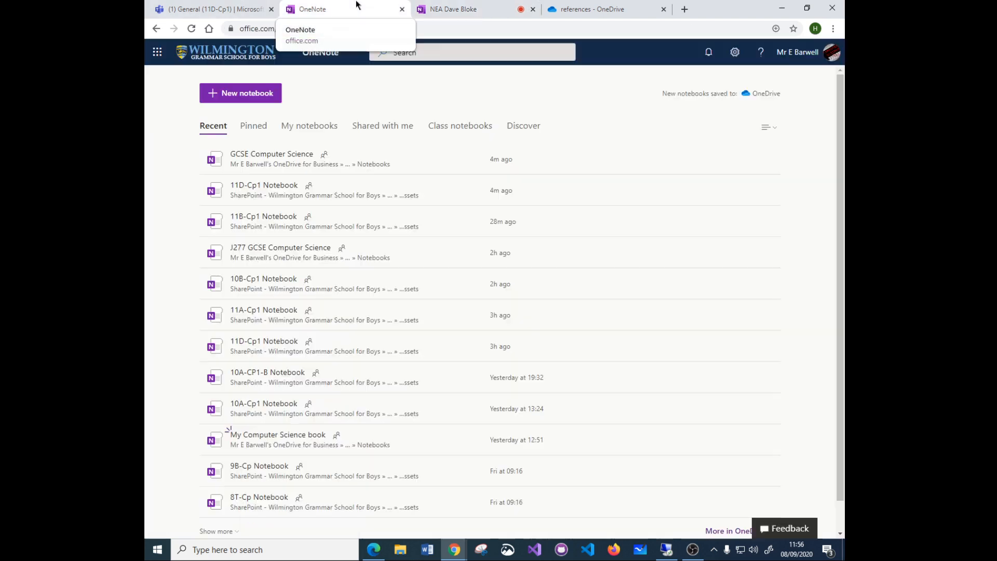
pyautogui.click(157, 52)
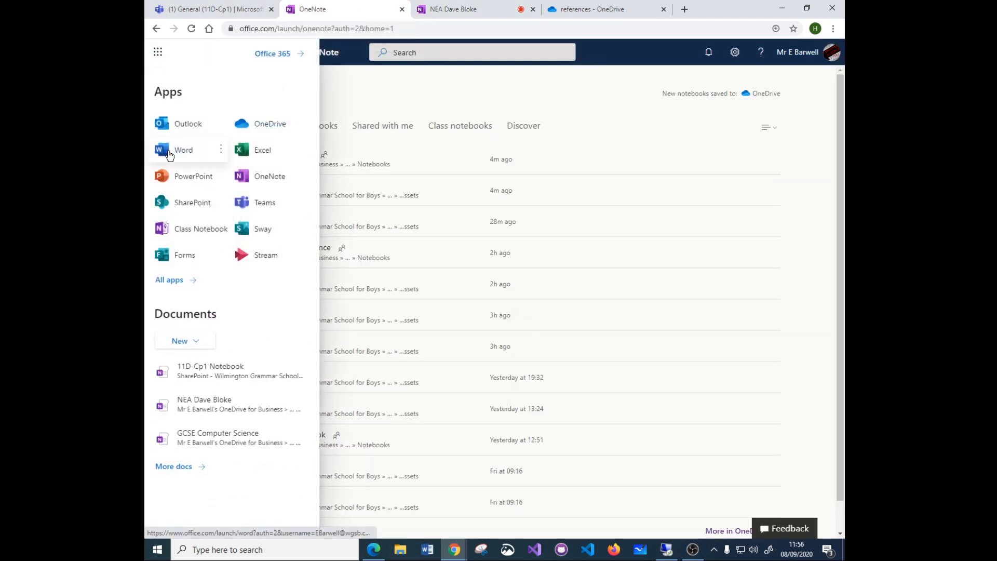
pyautogui.click(221, 150)
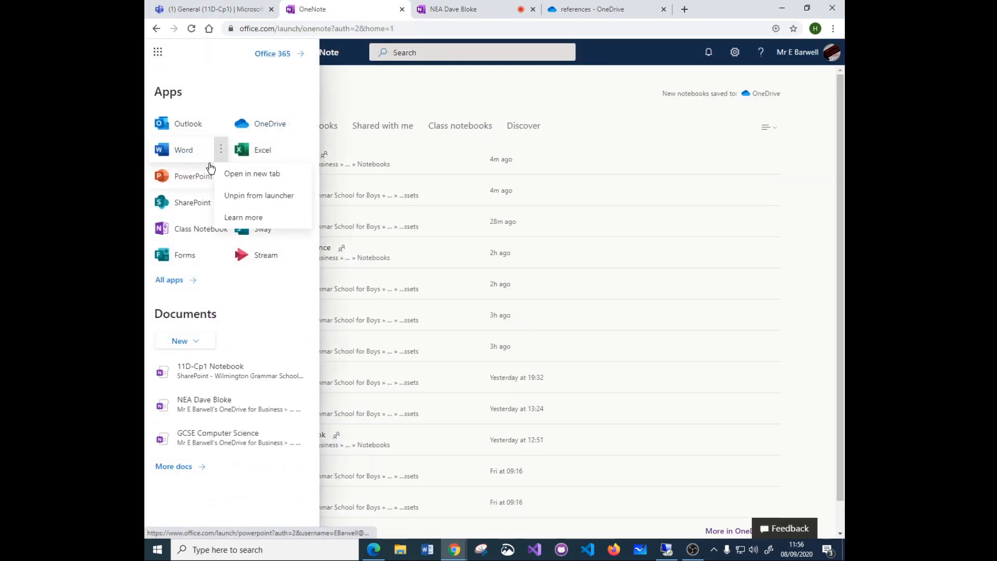
pyautogui.click(249, 174)
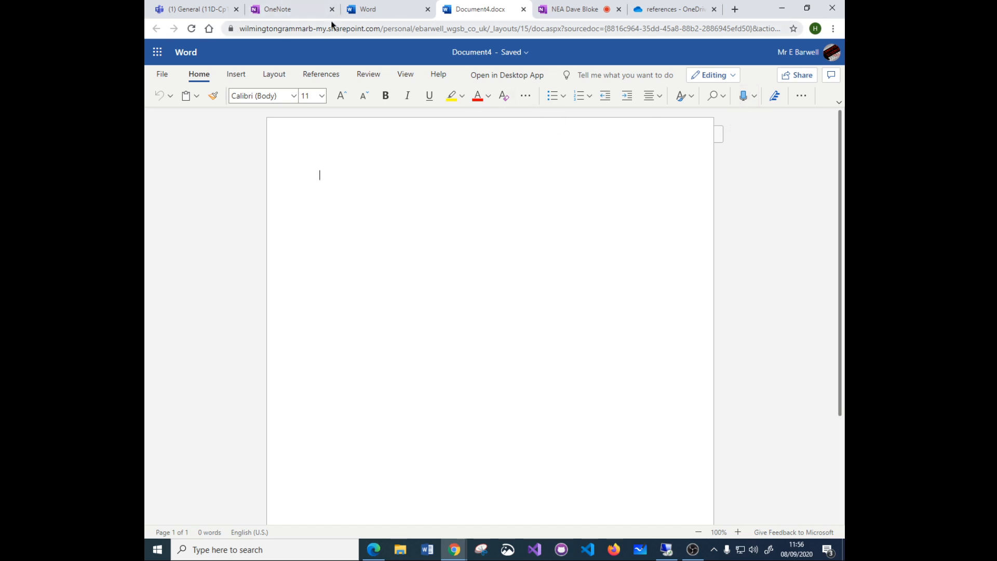
pyautogui.click(571, 9)
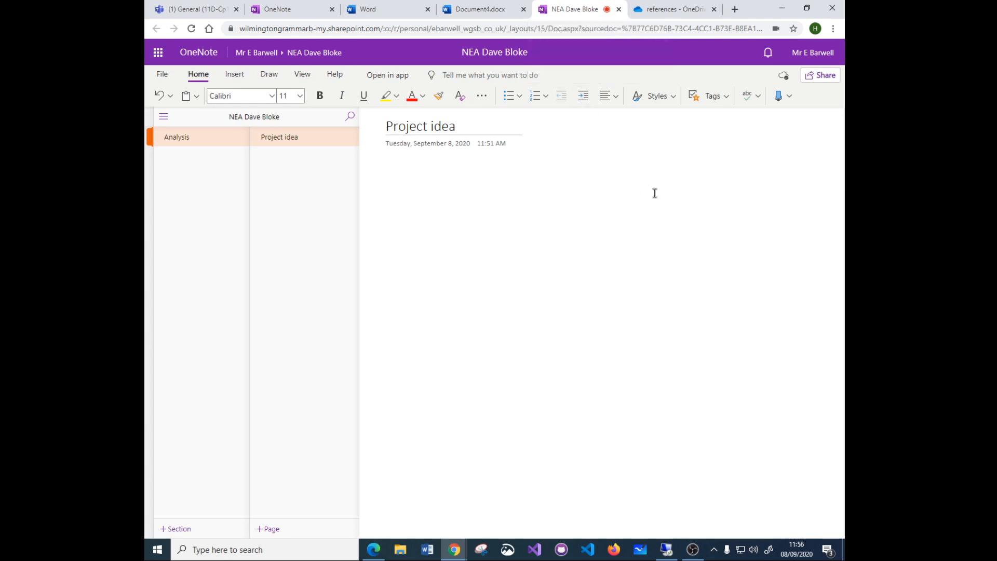
# Step: Set the dictation language to English (U.K.) and start dictating below the Project idea page title
pyautogui.click(789, 96)
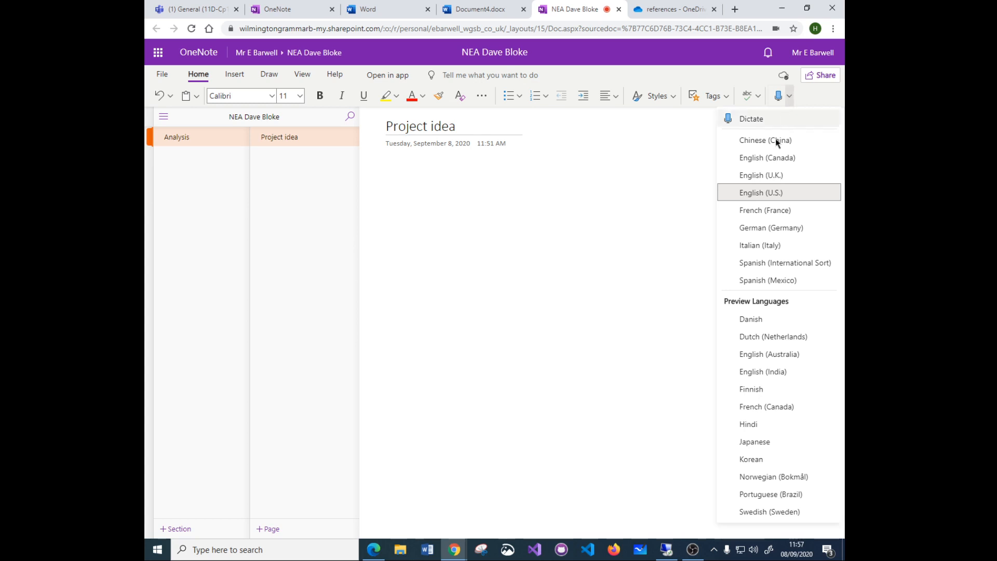
pyautogui.click(746, 177)
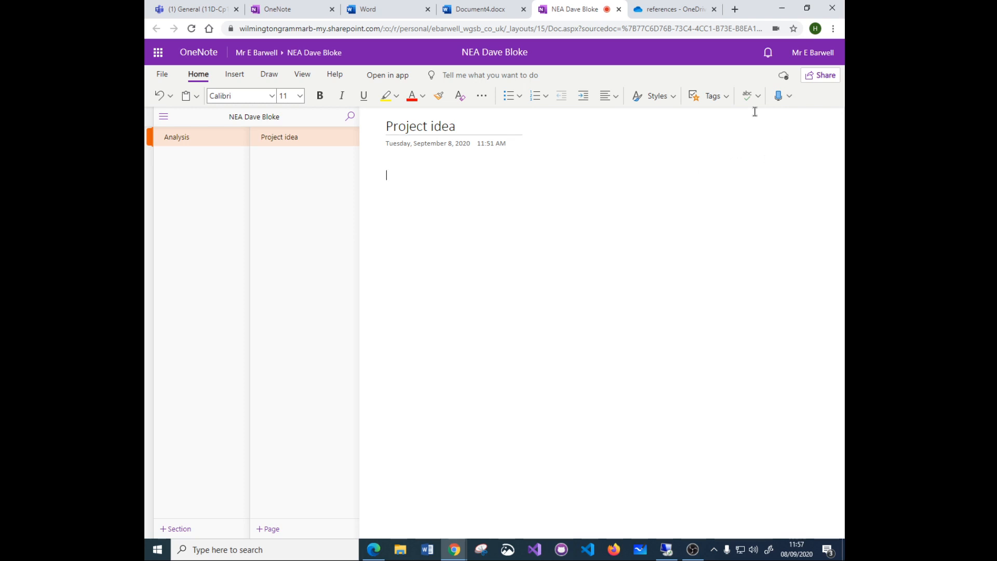
pyautogui.click(779, 98)
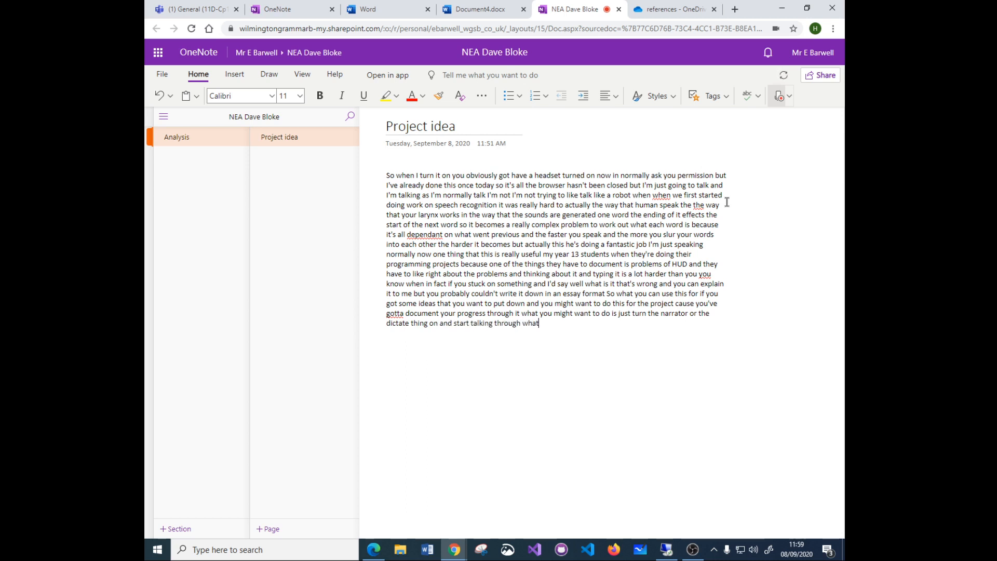
# Step: Continue the dictated paragraph with remarks that dictation writes everything for you, but words such as "gotta" might need going back over
pyautogui.write("to say and actually it's writing it all for")
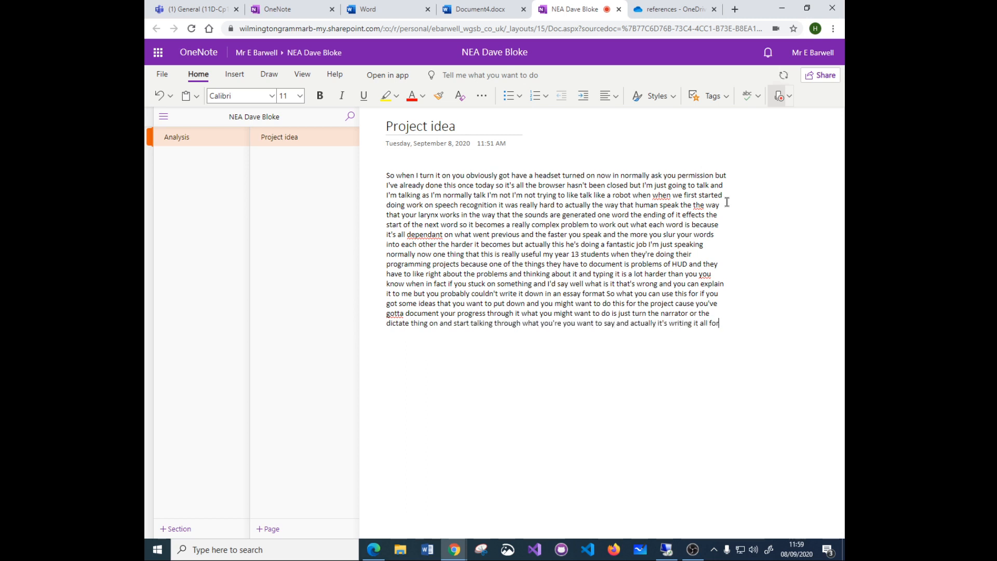
pyautogui.write(" you you might gotta go back i mean i've got some words with things there gotta")
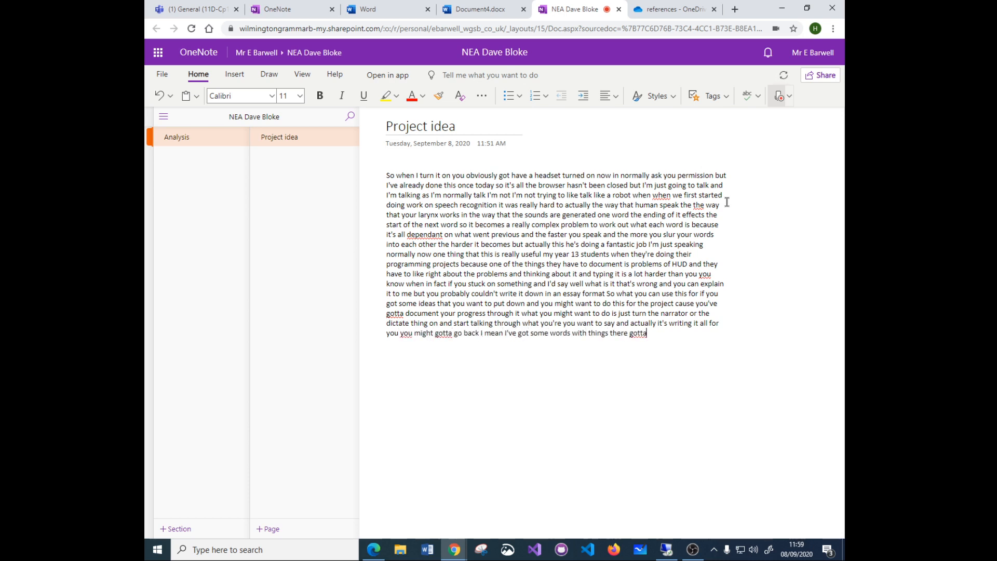
pyautogui.write(' to me is a word')
pyautogui.write('which ')
pyautogui.write(' Anne')
pyautogui.write(' but hey i said cause')
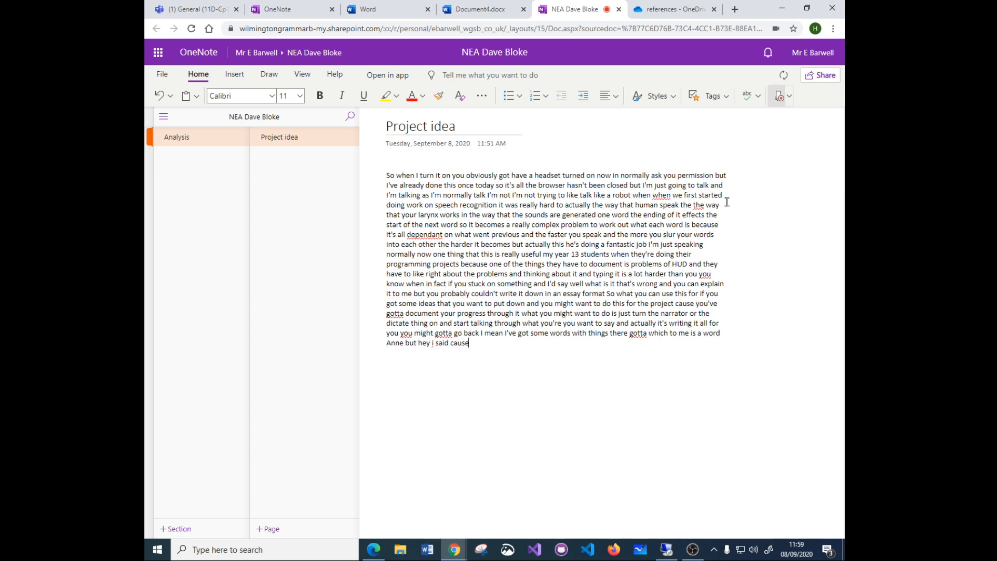
# Step: Dictate how speech recognition picked up "cause" wrongly, changed it about 5 seconds later and learned what was meant
pyautogui.write(' earlier when I was doing it an ugly least picked it')
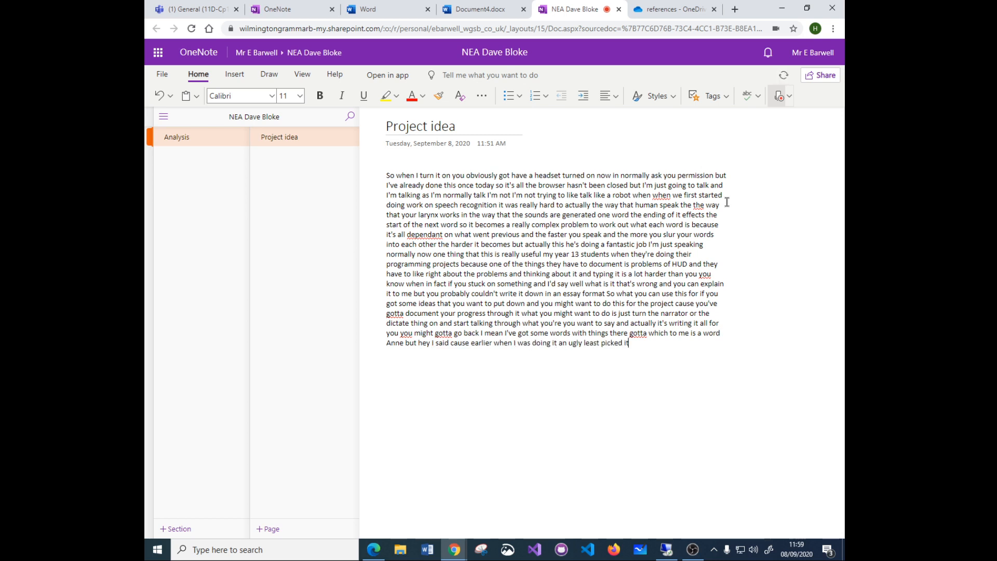
pyautogui.write(" up it's learning is learning now i speak it picked it")
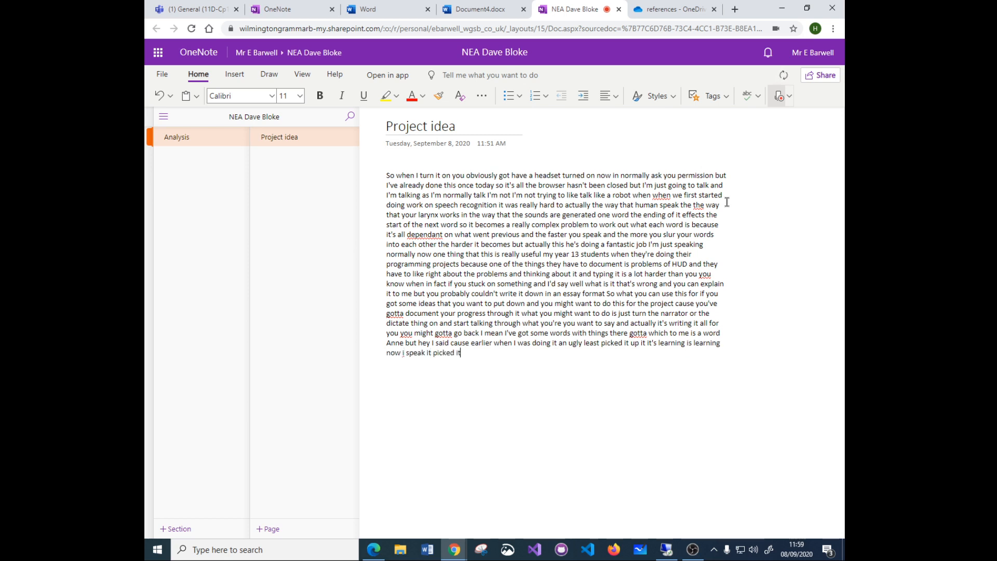
pyautogui.write(' up it puts')
pyautogui.write(' ceos ed and then about 5 seconds later')
pyautogui.write(' we went back and it changed it to cause')
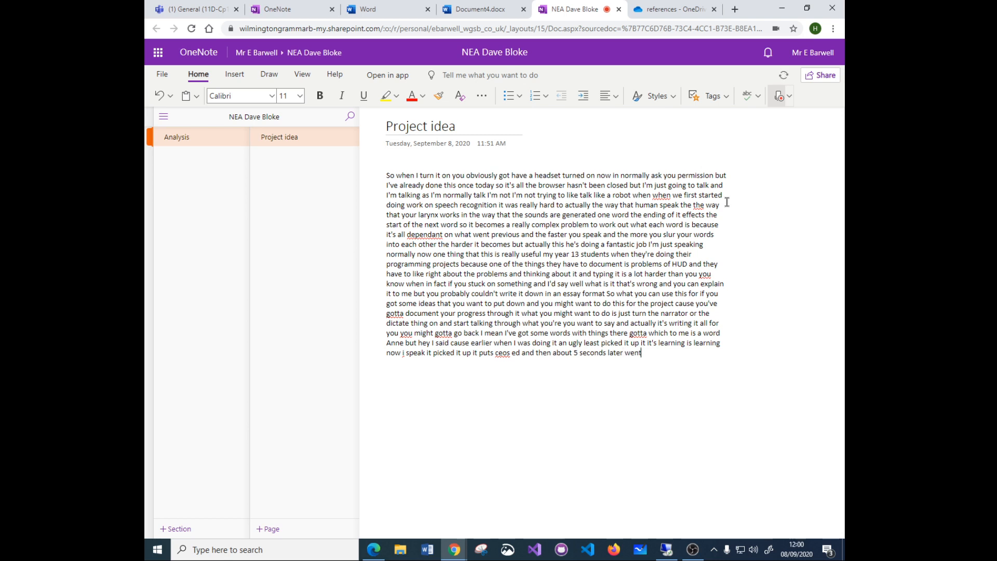
pyautogui.write(' which is')
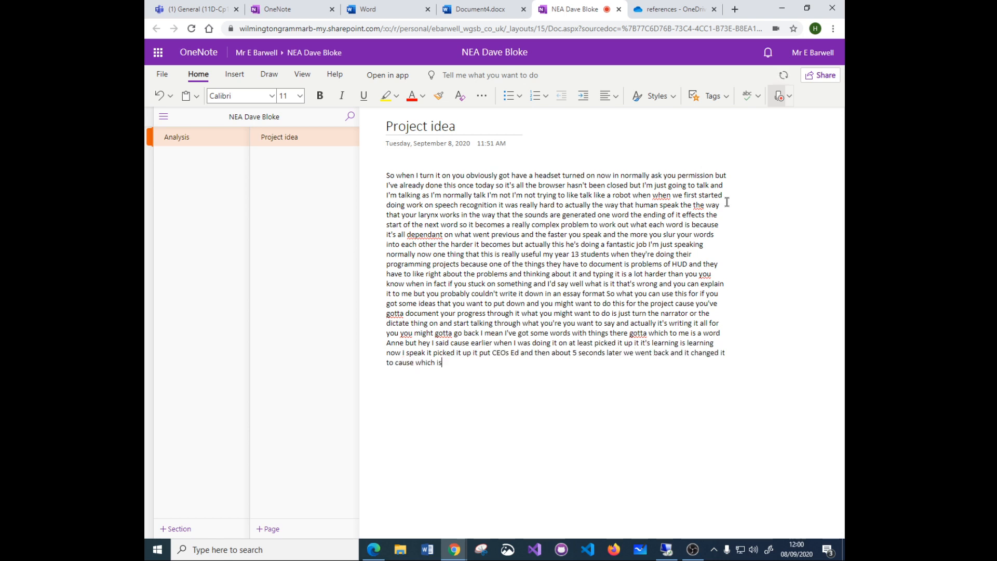
pyautogui.write(' what I meant')
pyautogui.write(" so i said cause it's")
pyautogui.write(" cause of this and it's cause of that")
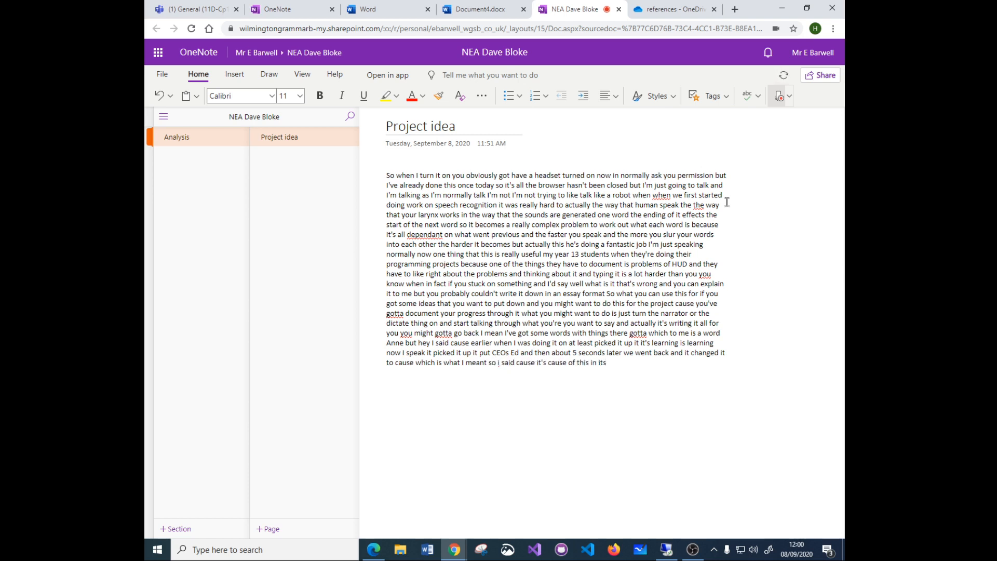
pyautogui.write(' but but')
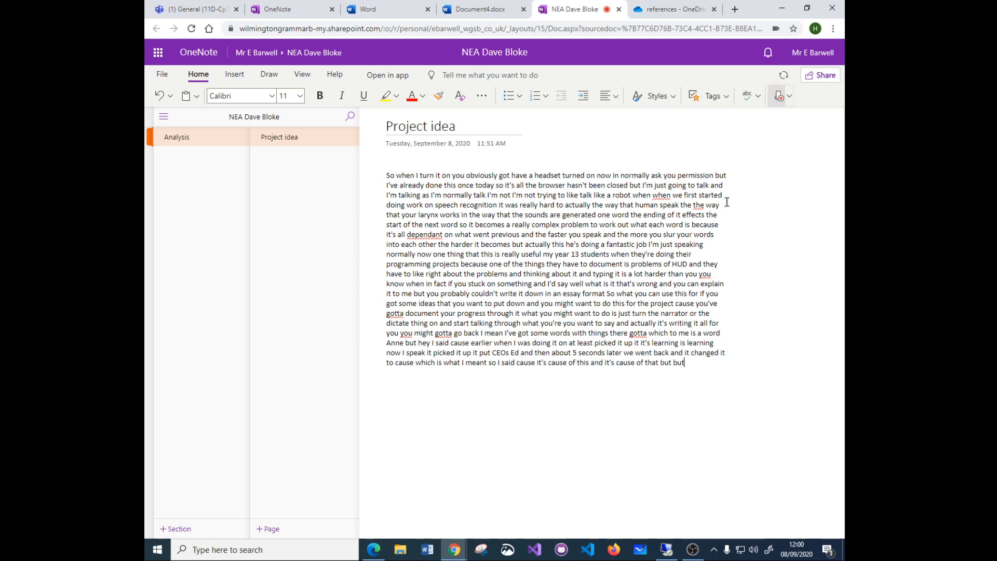
pyautogui.write(' that is learned now that when I say cause I meant cause')
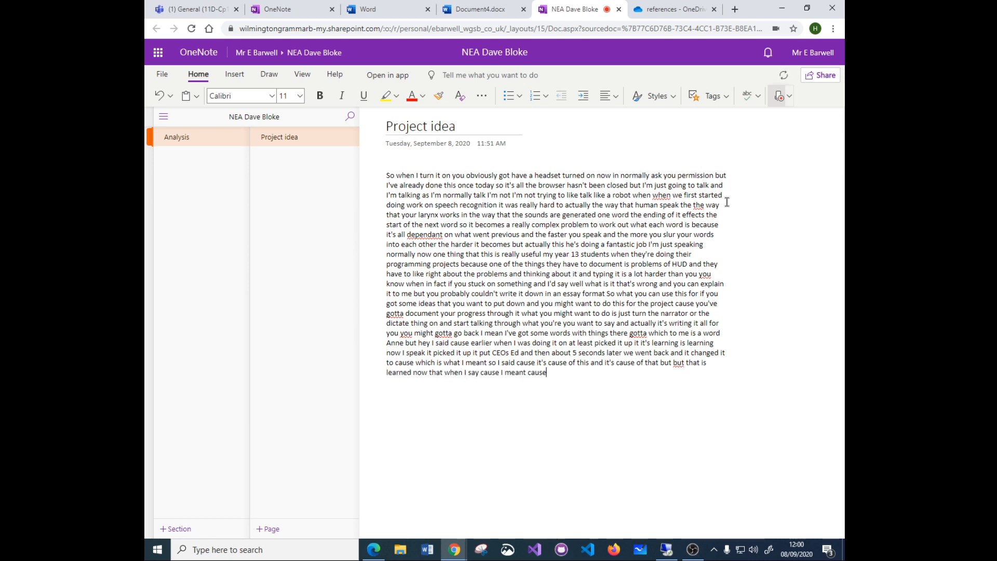
# Step: Dictate that recognition adapts to the speaker despite the odd mistake, and that word spotting in the late 80s early 90s needed gaps between words
pyautogui.write(" so it's adapting to the way i speak so you can see the odd")
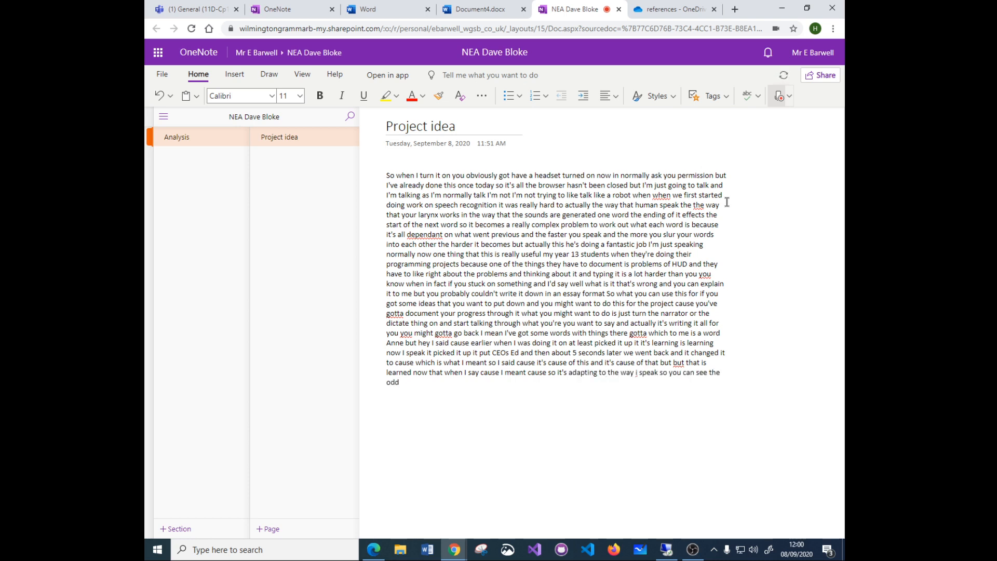
pyautogui.write(' mistake but')
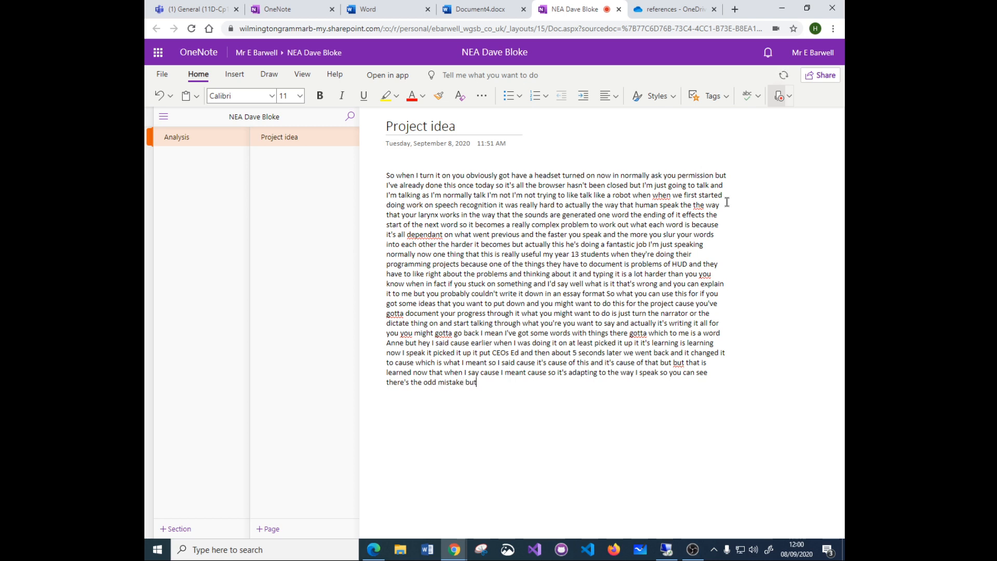
pyautogui.write(' that you would not believe the phenomenal')
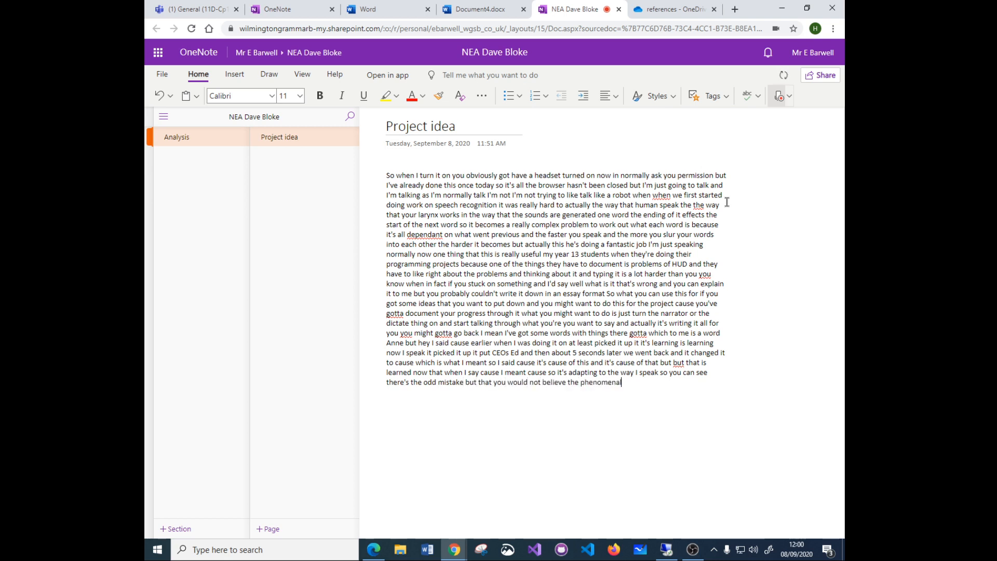
pyautogui.write(" amount of work that's gone into getting")
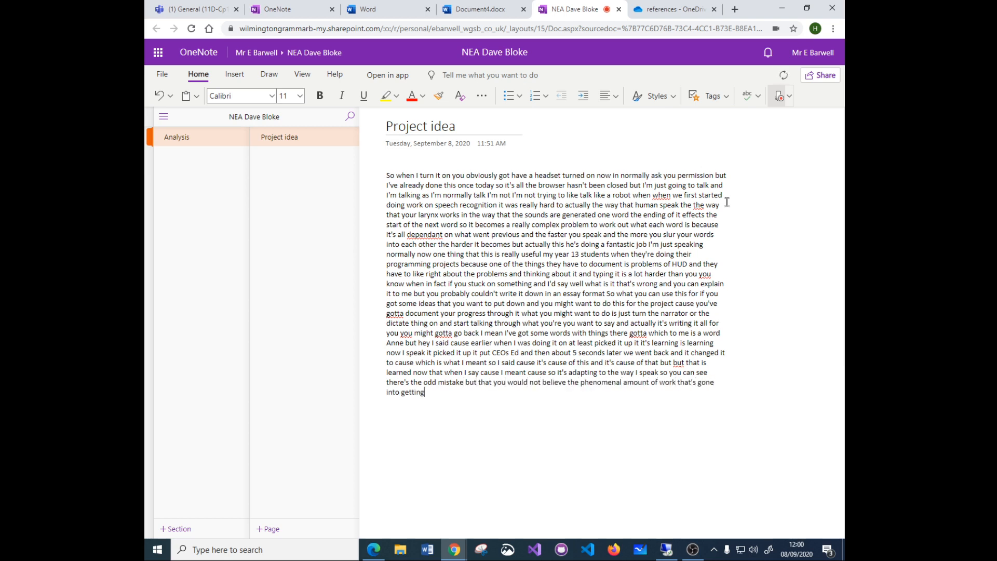
pyautogui.write(' us there okay when we were doing word spotting in')
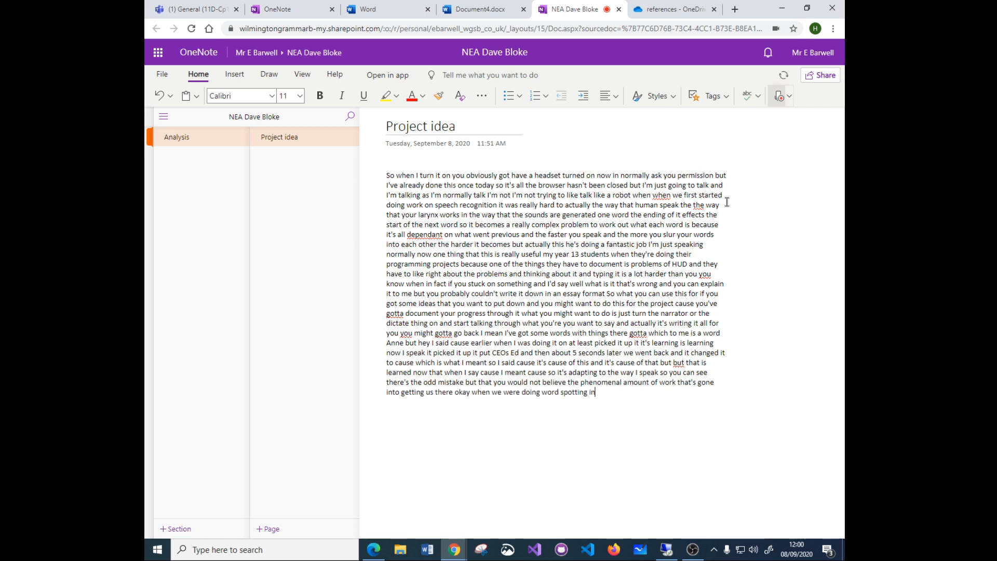
pyautogui.write(' the late 80s early 90s you had to have')
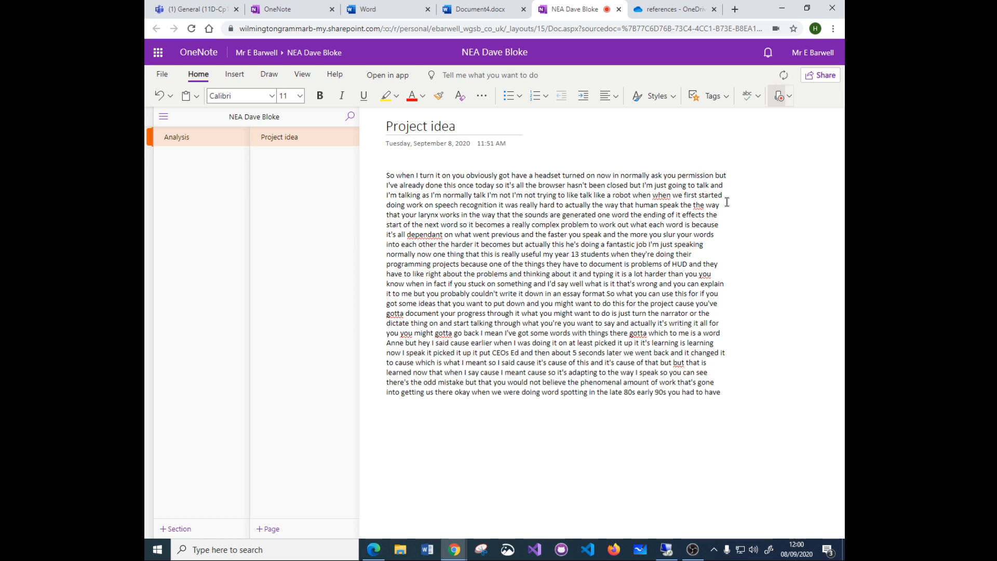
pyautogui.write(' a gap between words in order to be able to pick up words cause')
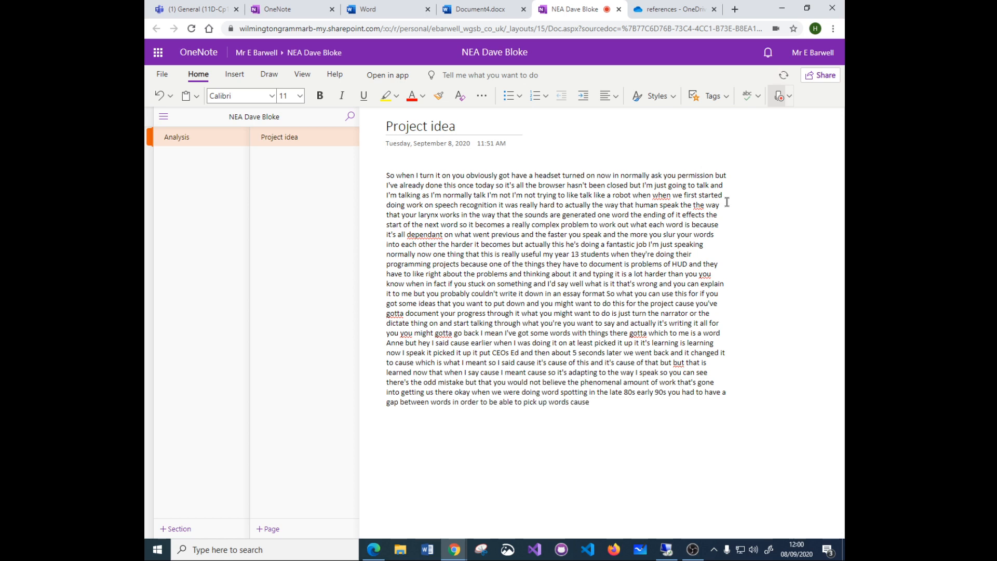
# Step: Replace the trailing "cause" with text on pattern identifying, having moved on so much and still requiring a phenomenal amount of computing power
pyautogui.press('BackSpace')
pyautogui.press('BackSpace')
pyautogui.press('BackSpace')
pyautogui.press('BackSpace')
pyautogui.press('BackSpace')
pyautogui.write("were just like pattern identifying we've moved on so much like he still requires")
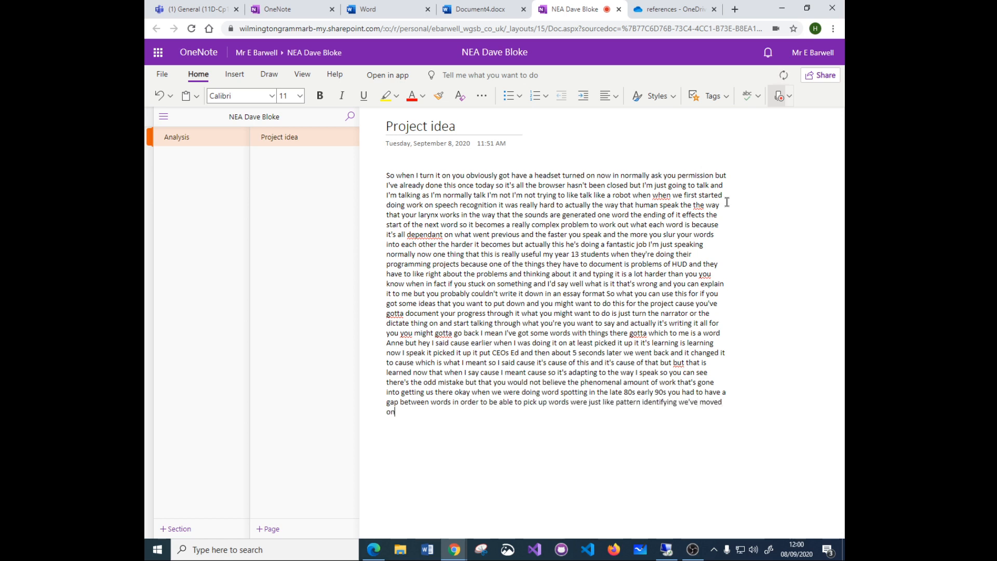
pyautogui.write(' a phenomenal amount of computing power')
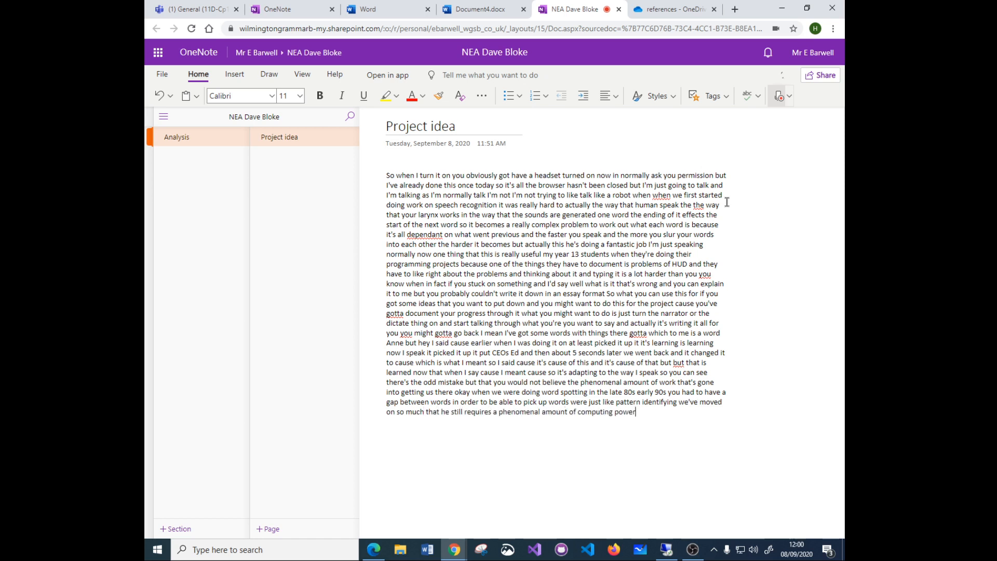
# Step: Dictate that phones have to send data back to a server because they are not powerful enough to do the recognition themselves
pyautogui.write(' okay which is why it is a bit naff')
pyautogui.write(' funny phones because they having to send')
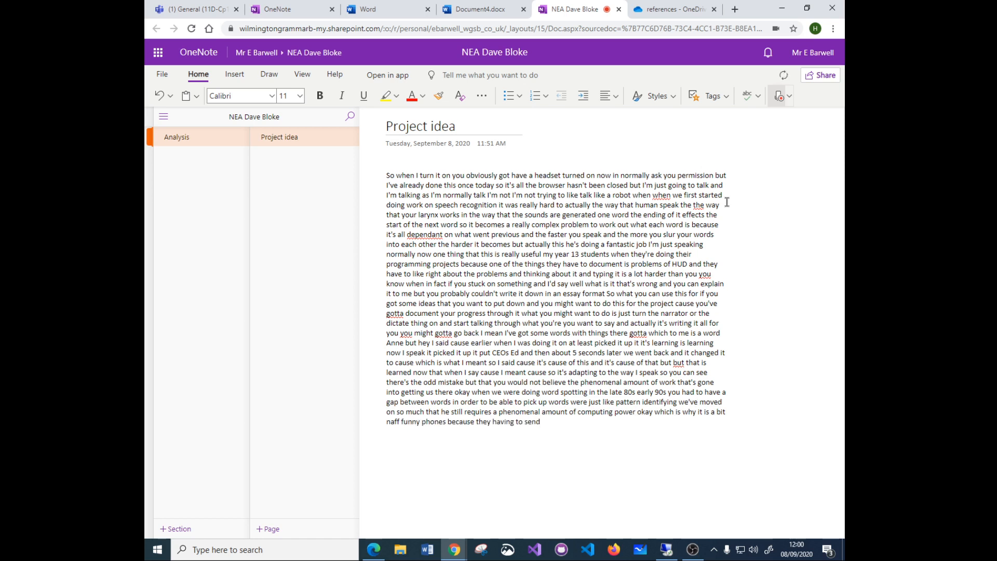
pyautogui.write(' data back to a server and then get it back')
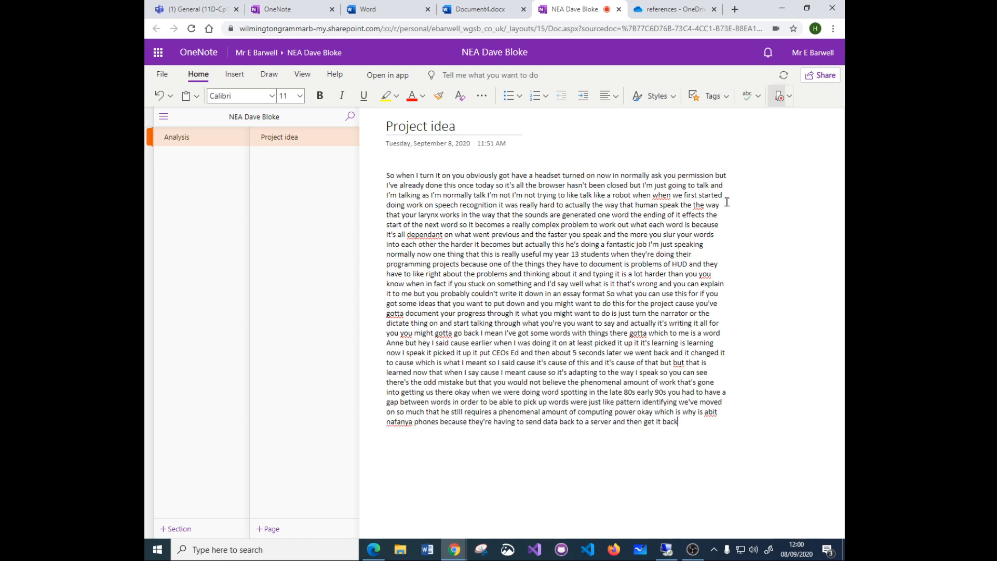
pyautogui.write(" phone isn't powerful enough")
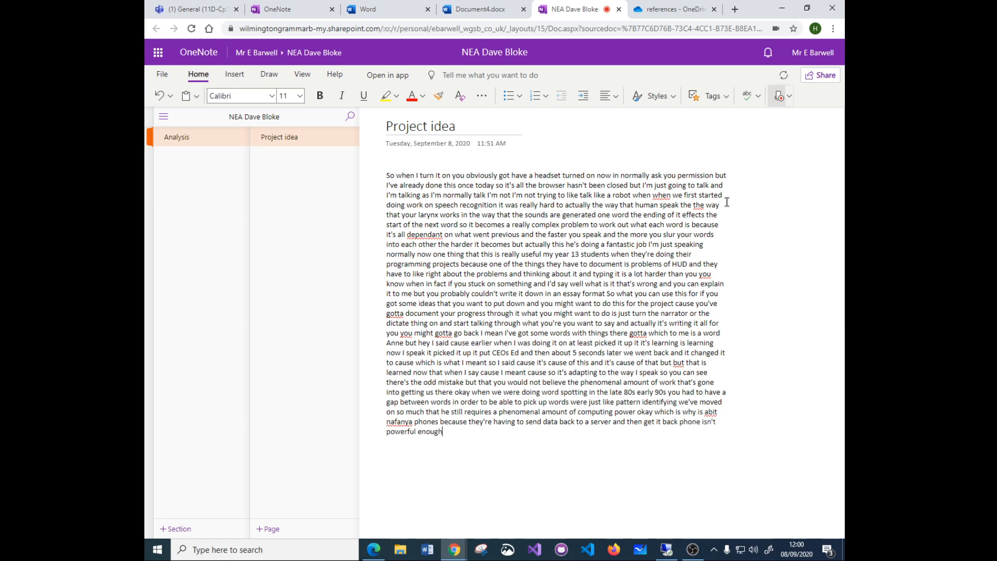
pyautogui.write(" to do it but it will be but you won't be using it")
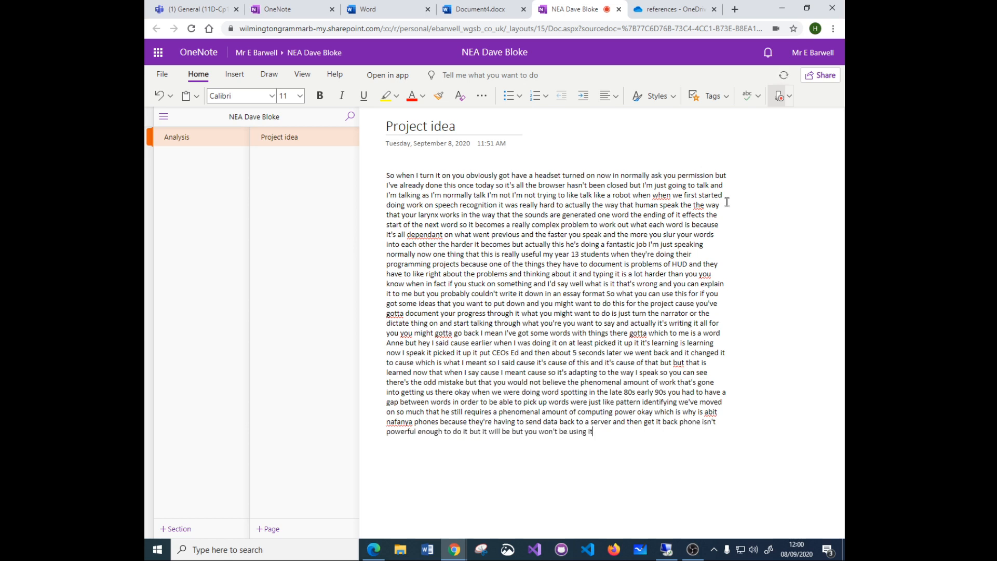
pyautogui.write(' for anything else at the time')
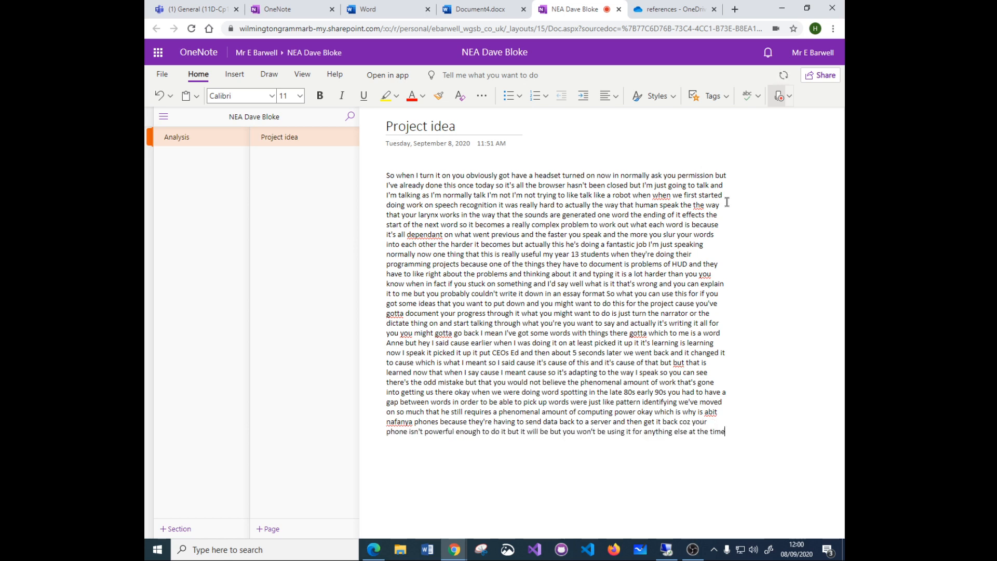
# Step: Dictate that the computer science goal is using tools effectively, with a piece of paper and a pencil best for quickly sketching an idea unless you've got a tablet
pyautogui.write(' okay so of all the tools i wanted to use tools and use him')
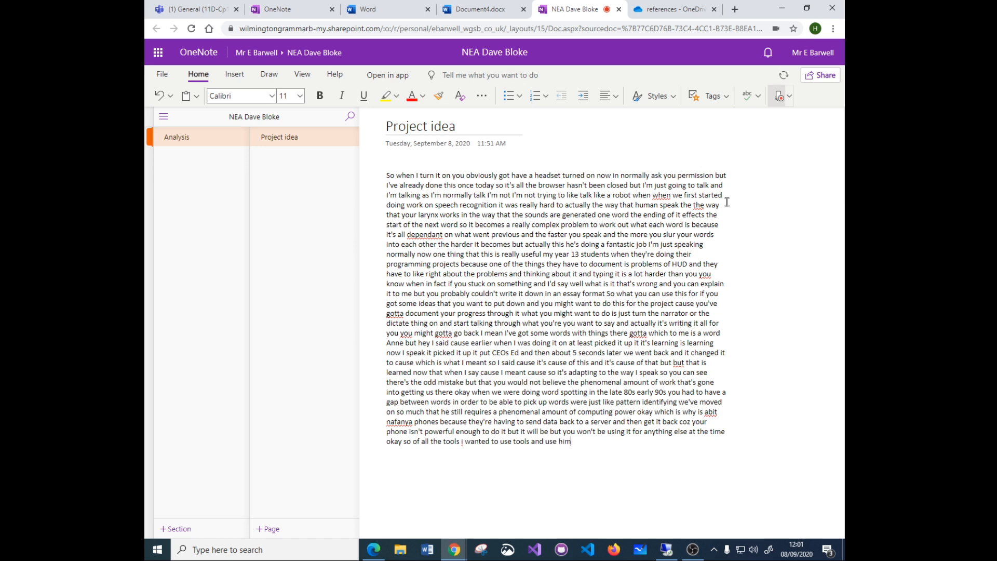
pyautogui.write(' effective okay that is my ultimate goal with')
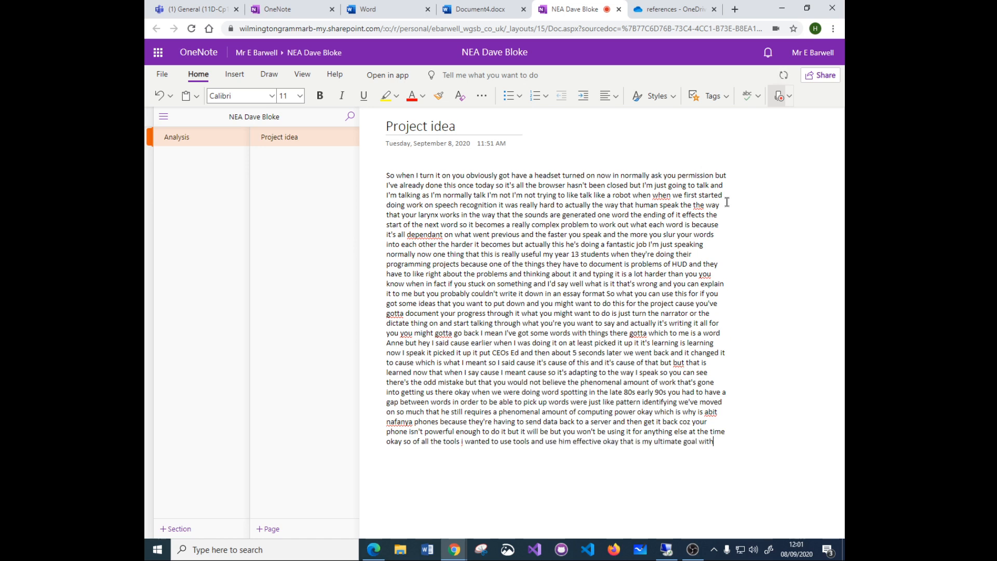
pyautogui.write(' computer science if a piece of paper and')
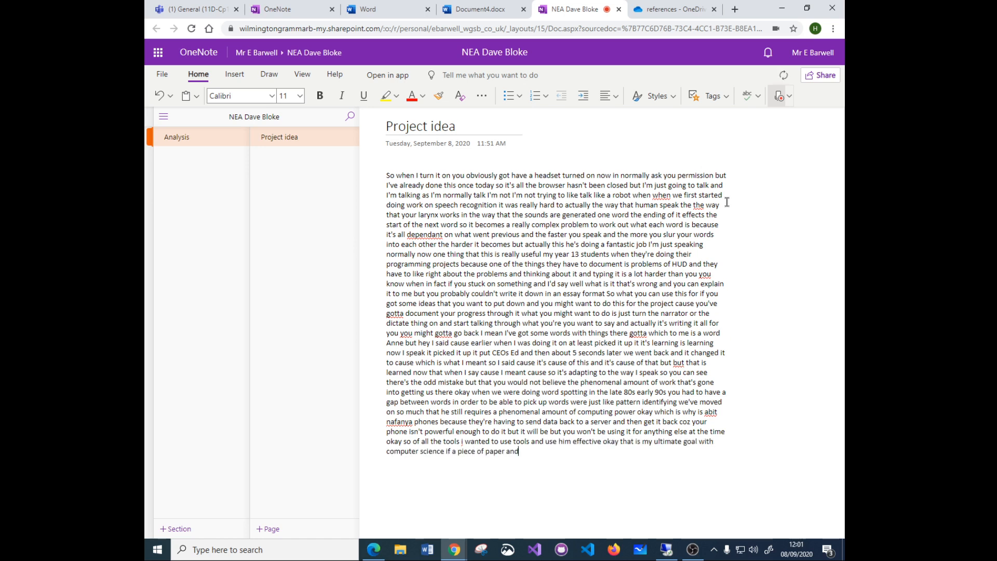
pyautogui.write(" a pencil is the best way of doing something that's why i want you to use so if you're sketching")
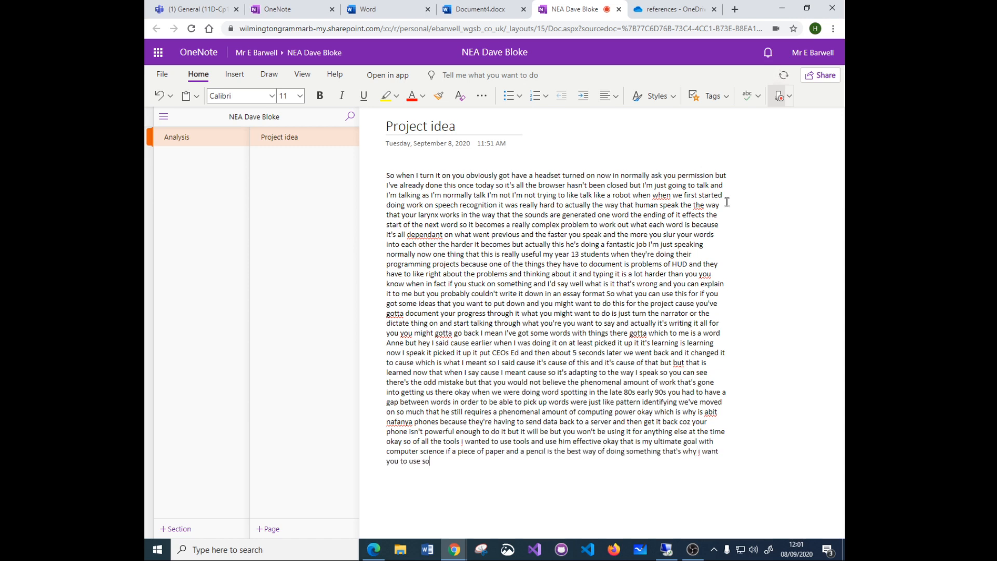
pyautogui.write(" an idea quick sketch unless you've got tablet well I've got")
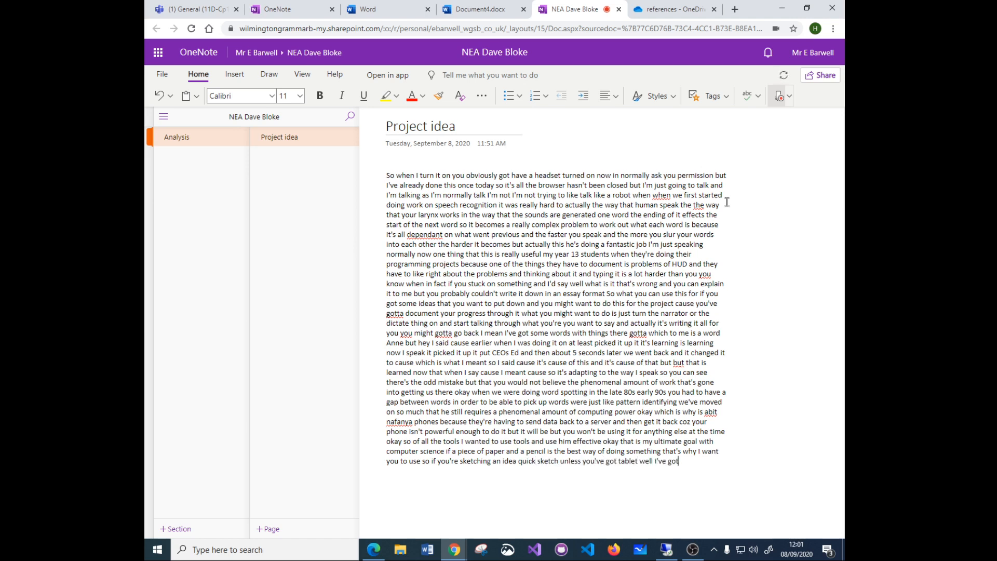
# Step: Dictate that buying a tablet is not required, but anyone considering a fancy graphics card should see if Amazon has a £50 tablet
pyautogui.write(' okay')
pyautogui.write(" i'm not saying go out and")
pyautogui.write(' buy tablet okay but if')
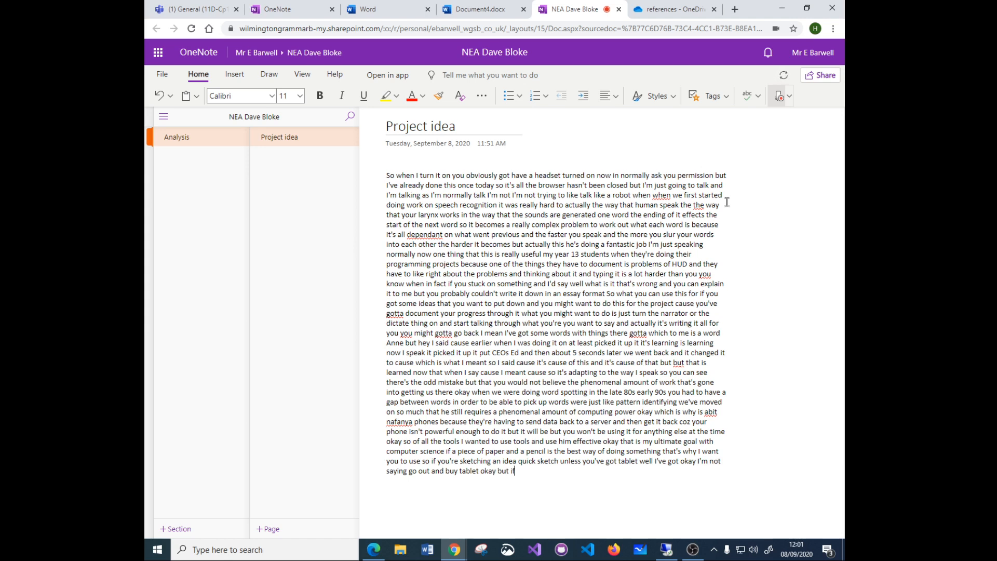
pyautogui.write(" you're thinking of that you want run get fancy")
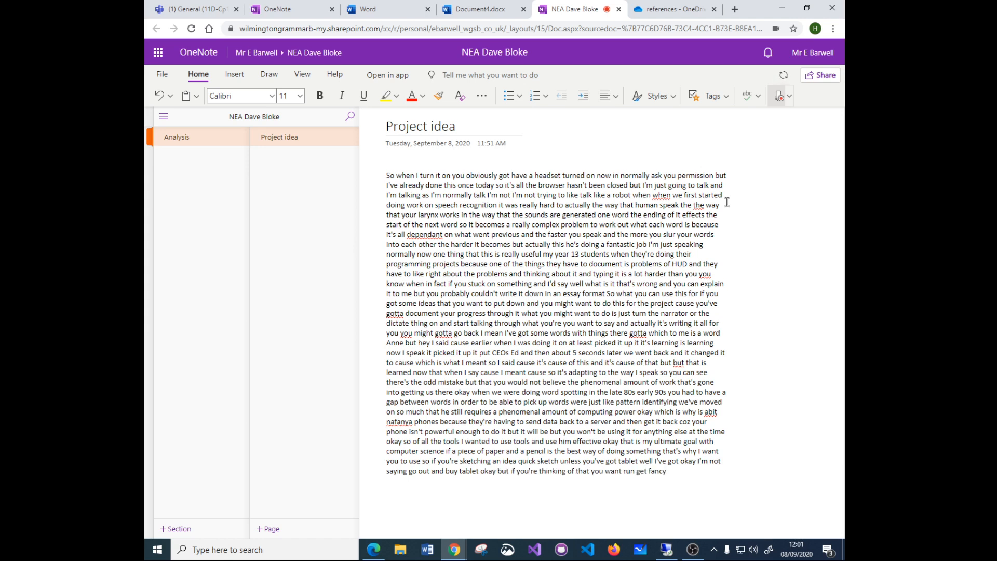
pyautogui.write(" graphics card someone's buying your fancy graphics card")
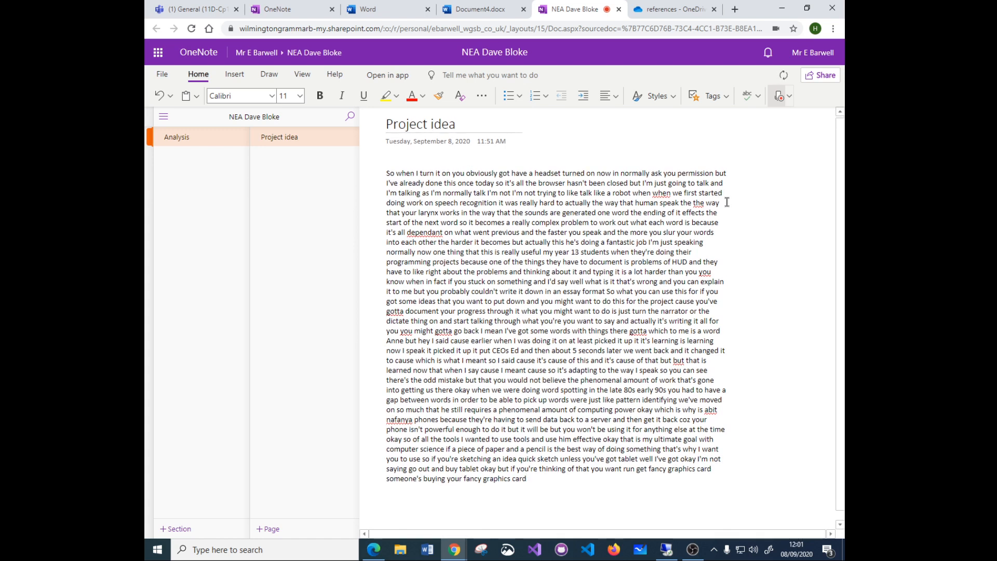
pyautogui.write(' or something see')
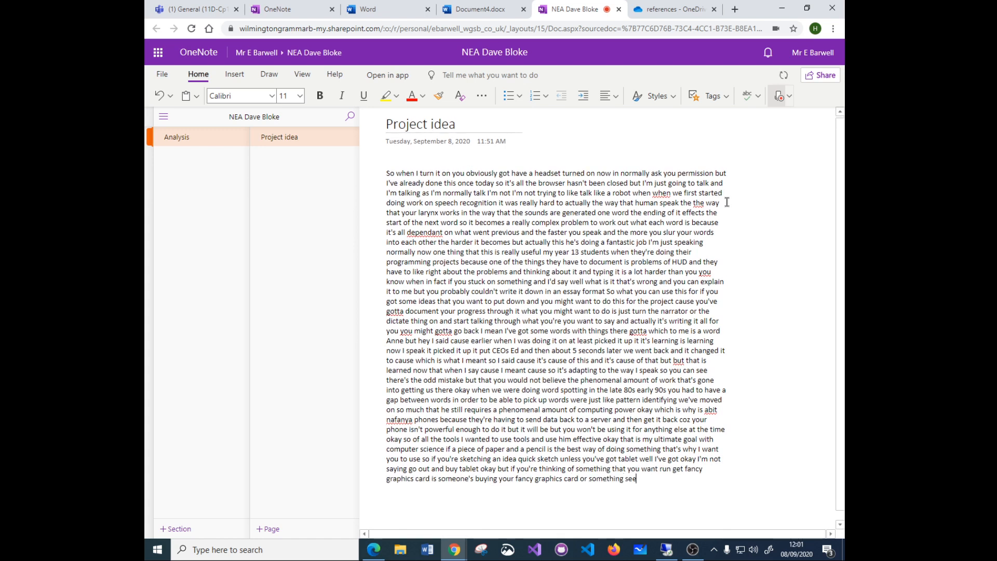
pyautogui.write(' on amazon and see if you can find a £50')
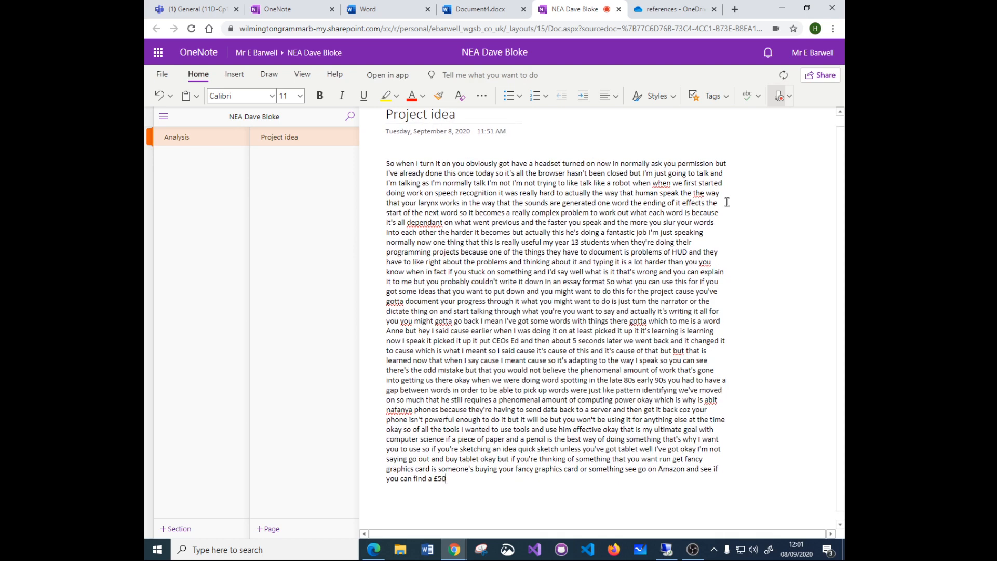
pyautogui.write(" tablet this was only 50 quid you can't get him coz it like a lot of")
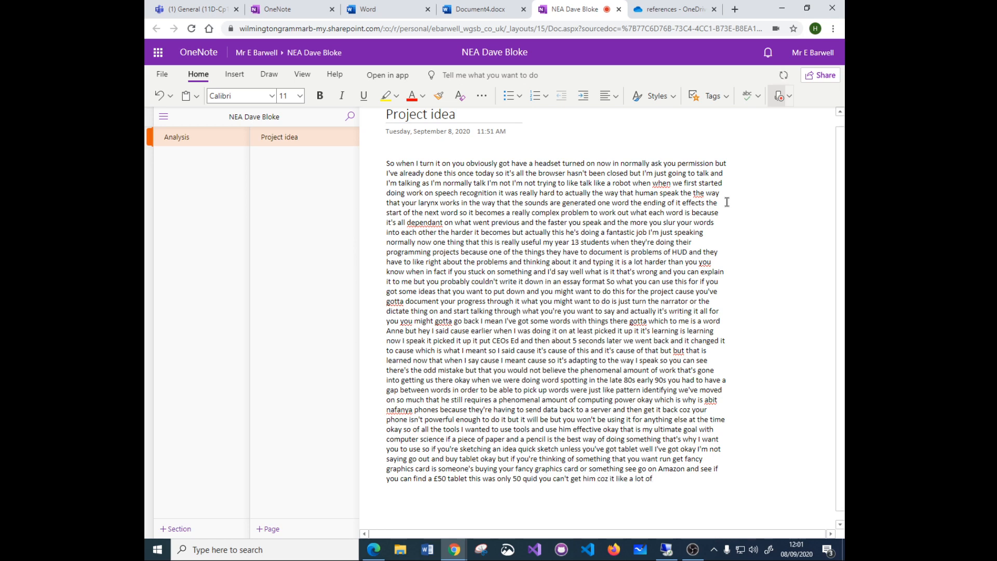
# Step: Dictate that such tablets are made in a factory run, then someone else copies the Chinese design, so effectively they're all just clones
pyautogui.write(' these things they just they do a runner at a factory')
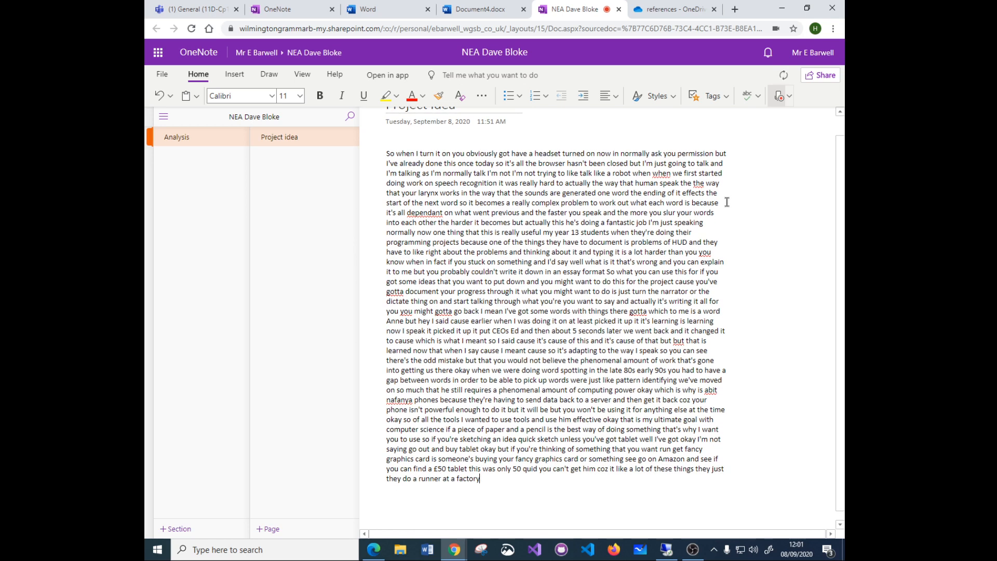
pyautogui.write(" and then that's it and then someone else picks up")
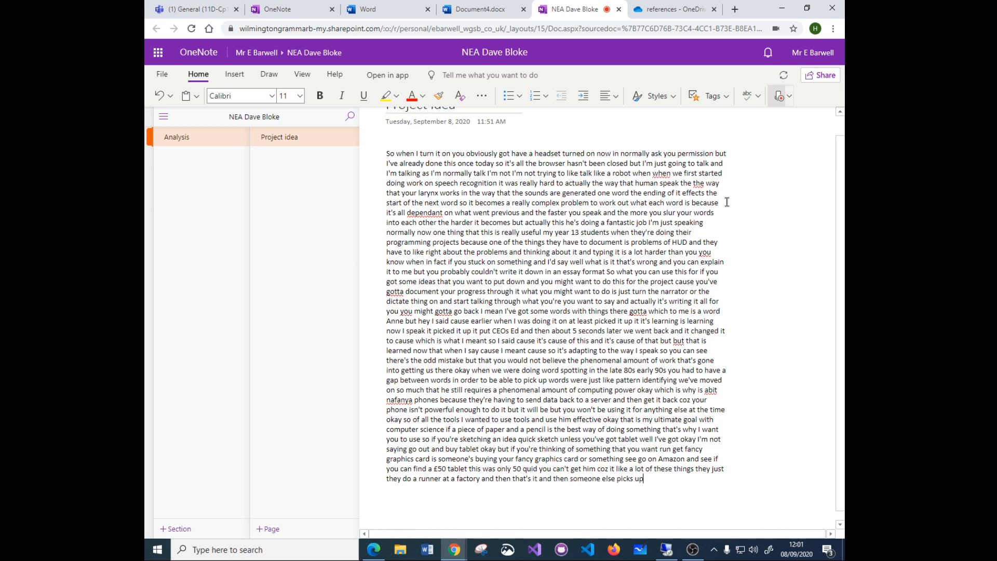
pyautogui.write(' and copies the design this is of equan')
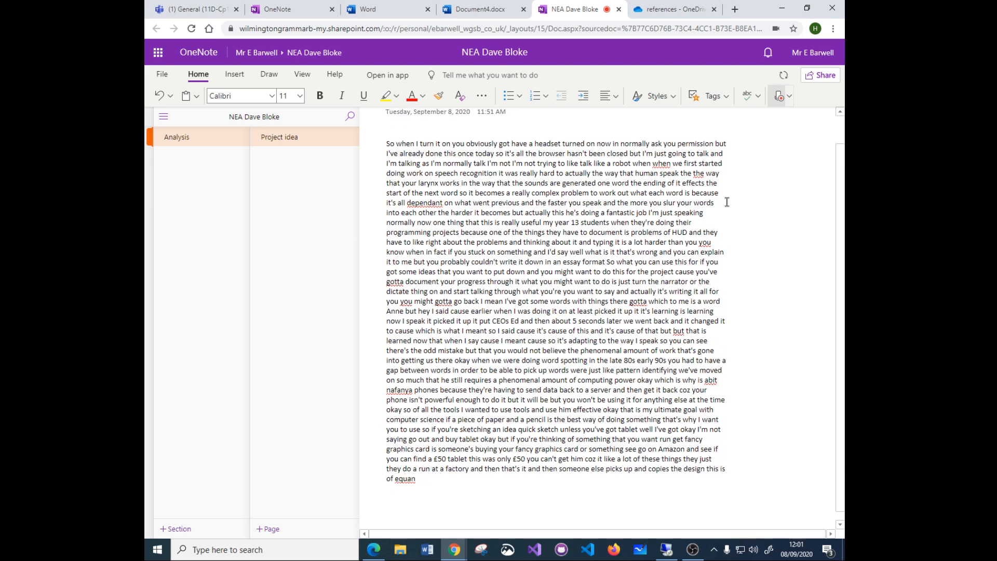
pyautogui.write(' Chinese designed and made but there are copies of it')
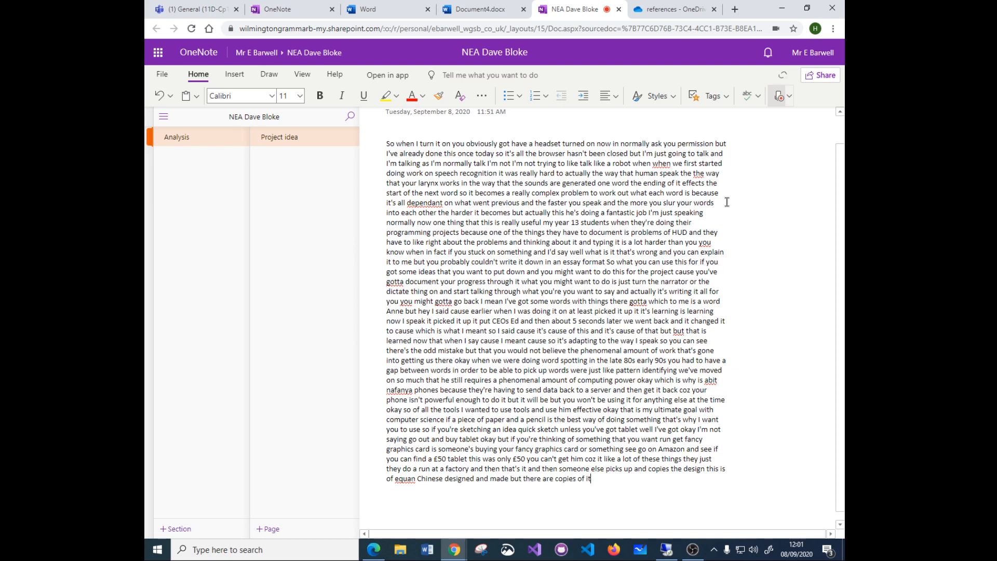
pyautogui.write(' okay and this is probably a copy of')
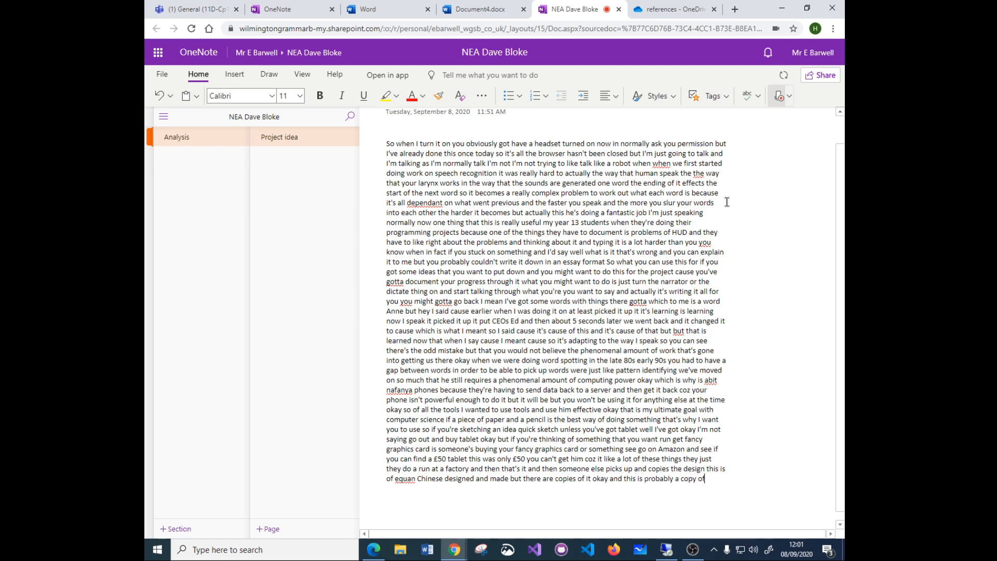
pyautogui.write(' someone elses anyway')
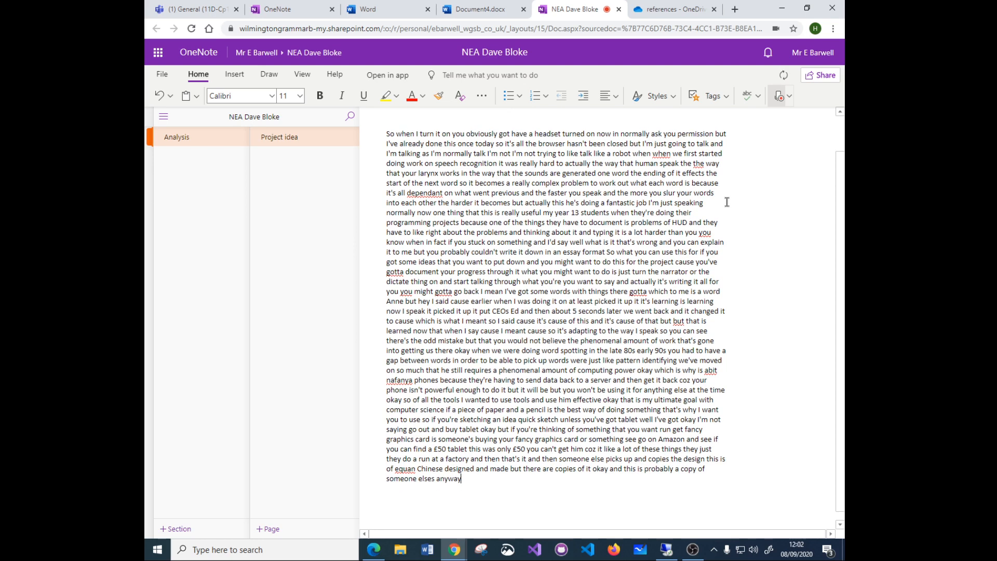
pyautogui.write(" but effectively they're all the same they're just clones")
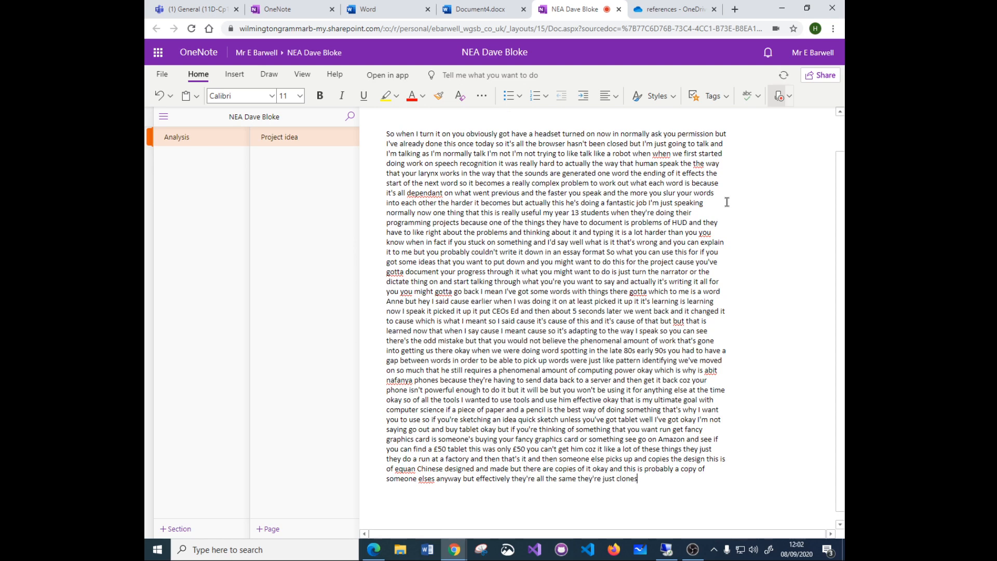
# Step: Dictate that the cameras are clones of logitech's Y 920, replaced by a more advanced one, and that the narrator is still going
pyautogui.write(" the cameras that we've got you know")
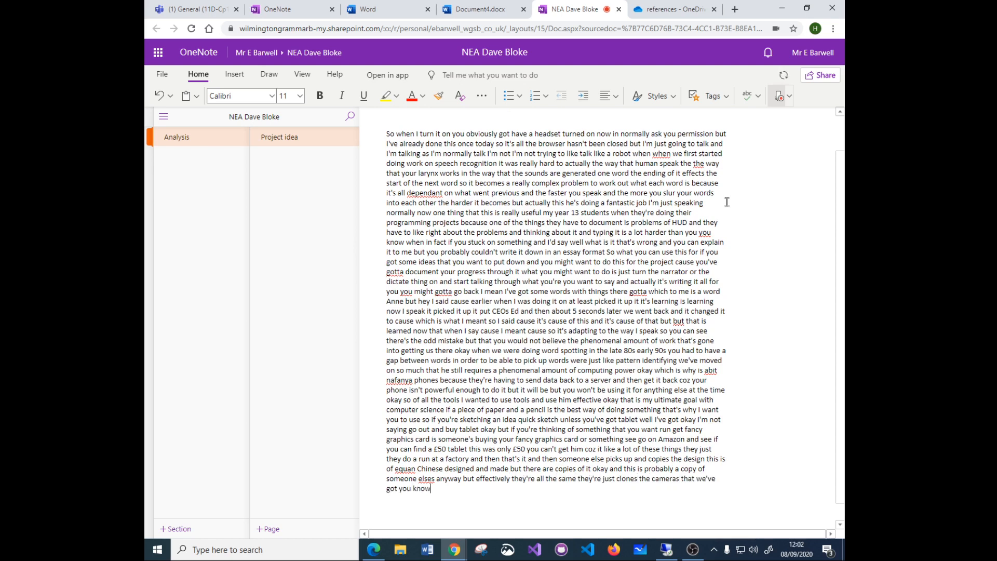
pyautogui.write(" we've seen the cameras that each have")
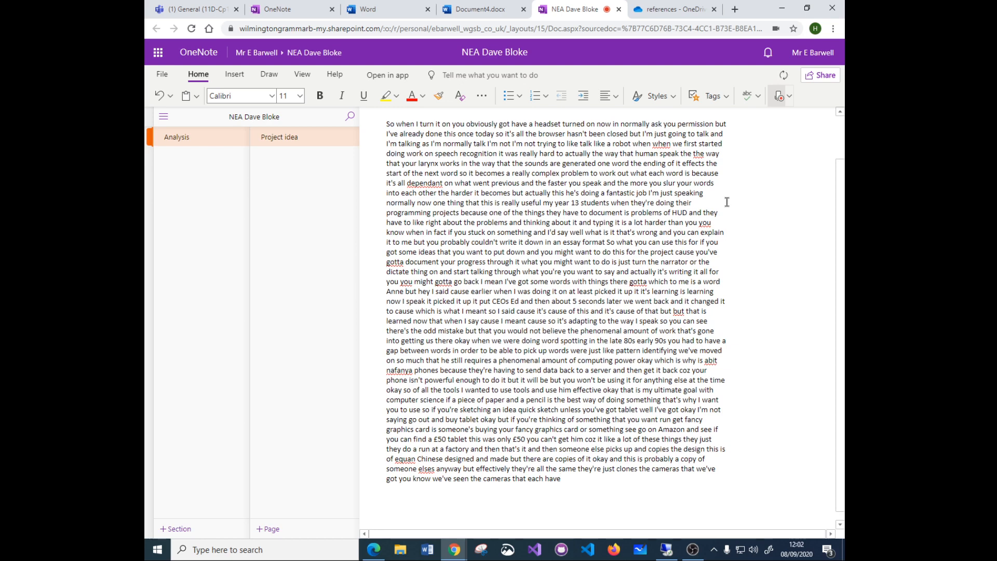
pyautogui.write(" gone there things they're actually um")
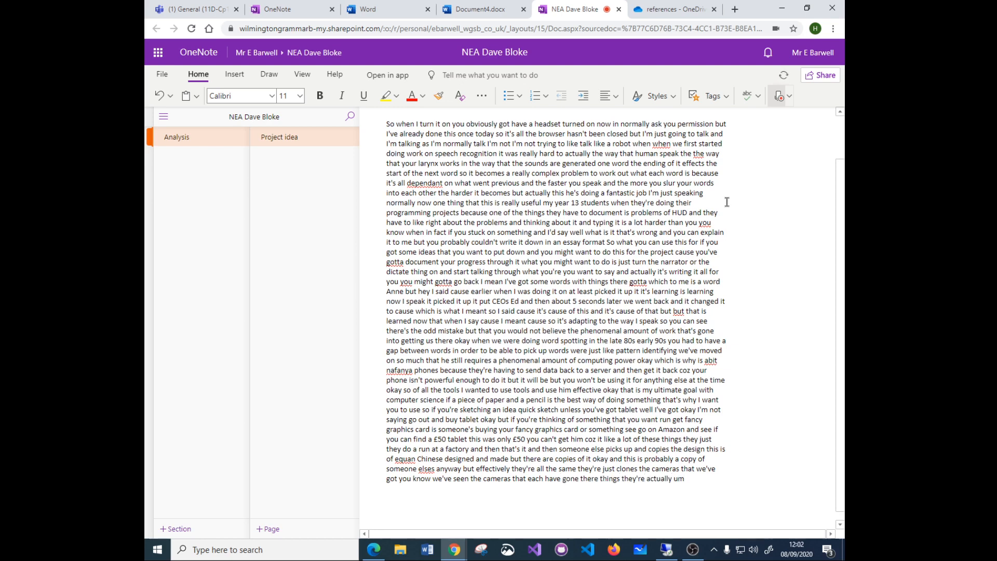
pyautogui.write(" clones of logitech's Y 920")
pyautogui.write(" could you can't")
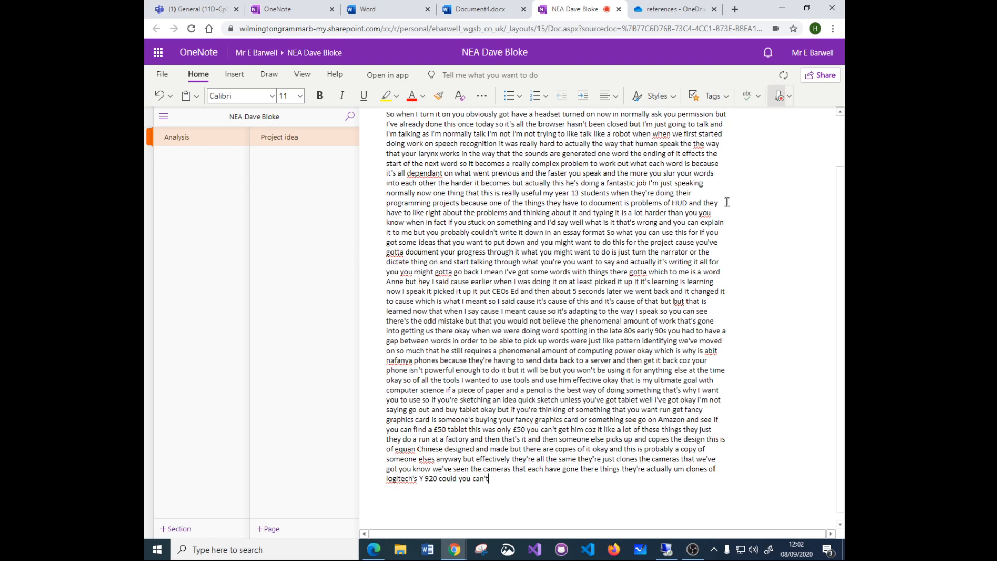
pyautogui.write(" buy sitting on his because logic don't make")
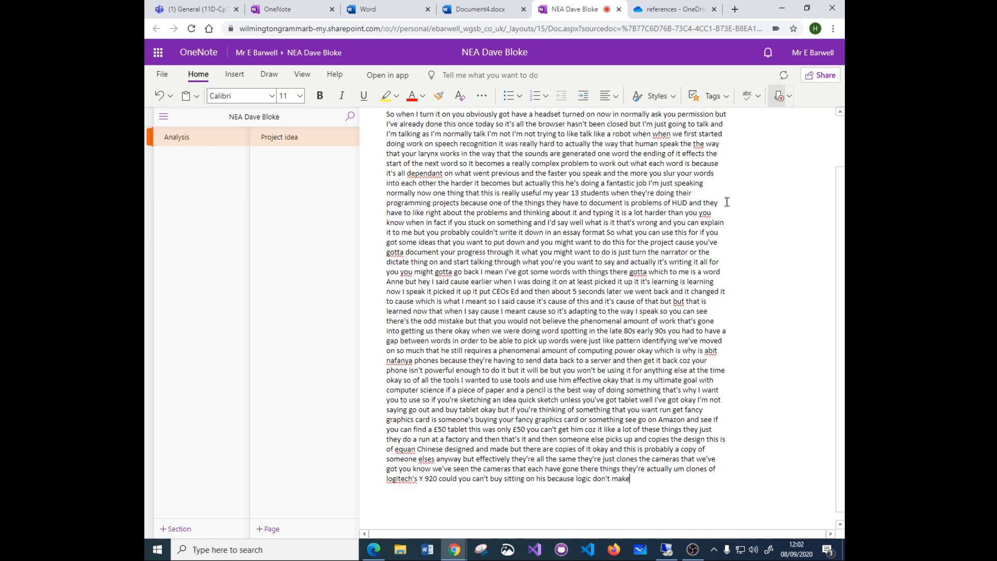
pyautogui.write(" him anymore they're making more")
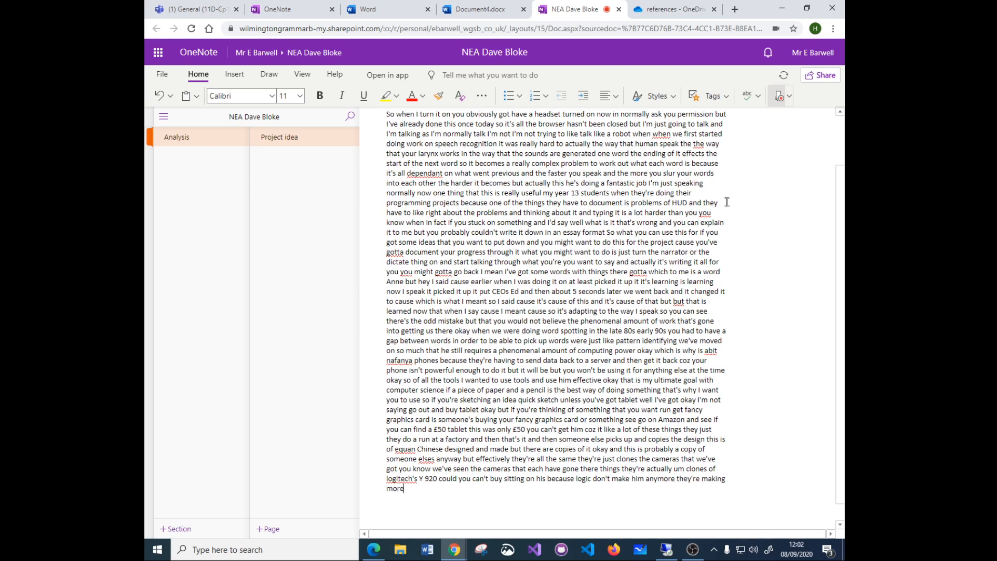
pyautogui.write(' advanced 1 and still the narrators going')
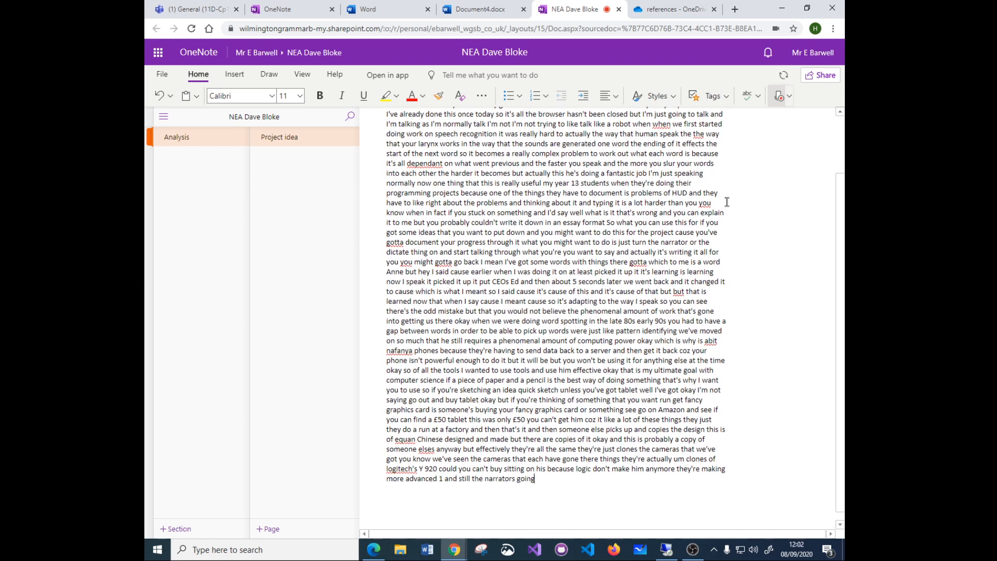
pyautogui.write(" isn't it")
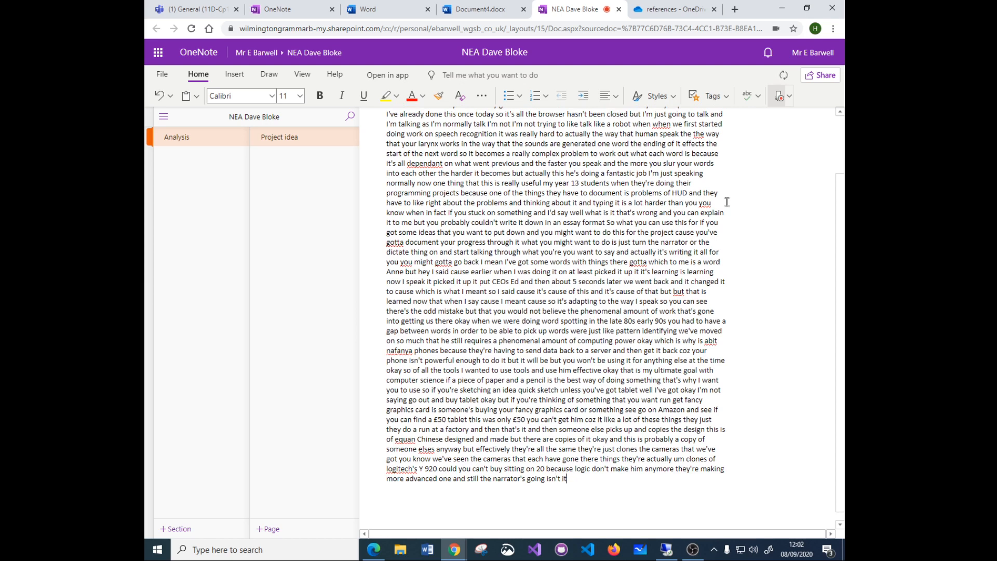
# Step: Dictate that getting ideas down matters more than typing speed, and that writing the way you speak is easier because your brain is better at speaking
pyautogui.write(" even if you got the worlds quickest typing it's not about the speed of your")
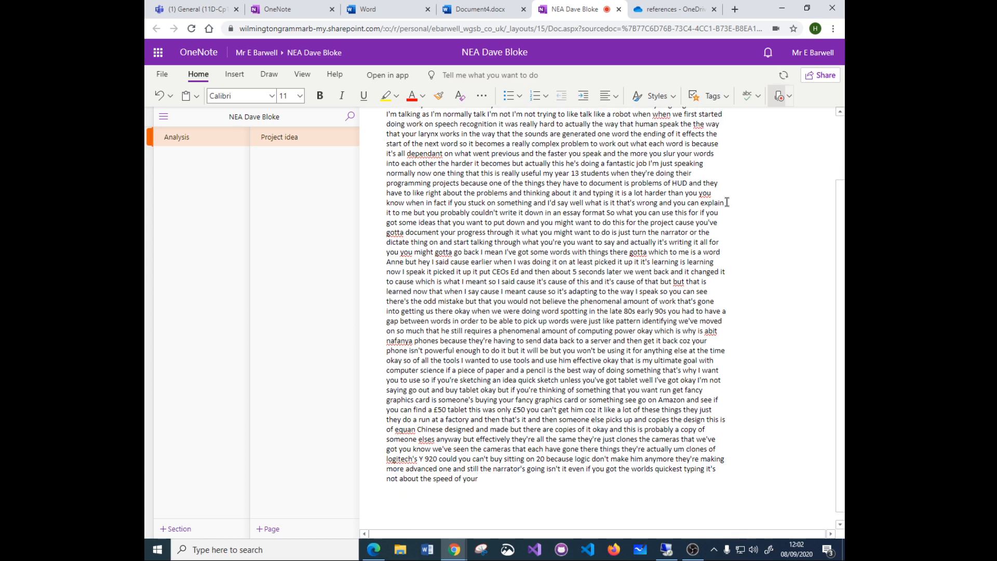
pyautogui.write(' typing is about being able to put your ideas down')
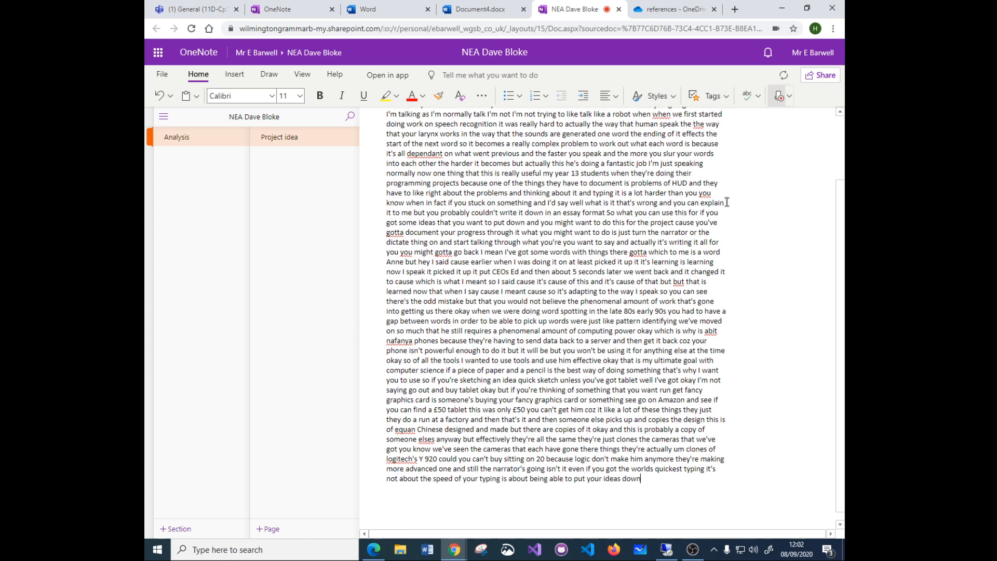
pyautogui.write(" and it's so much easier to write using the way you")
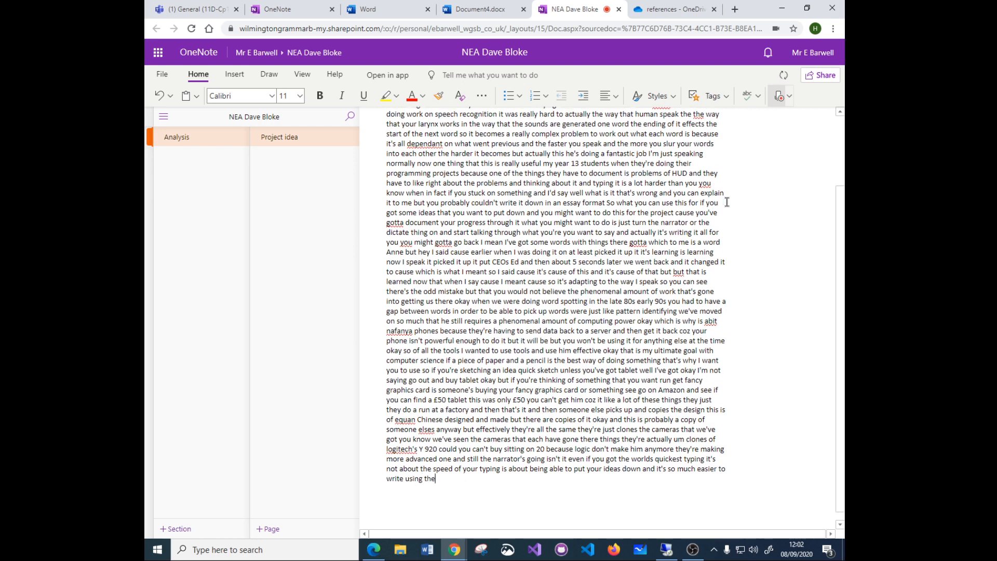
pyautogui.write(' speak because your brain your brain')
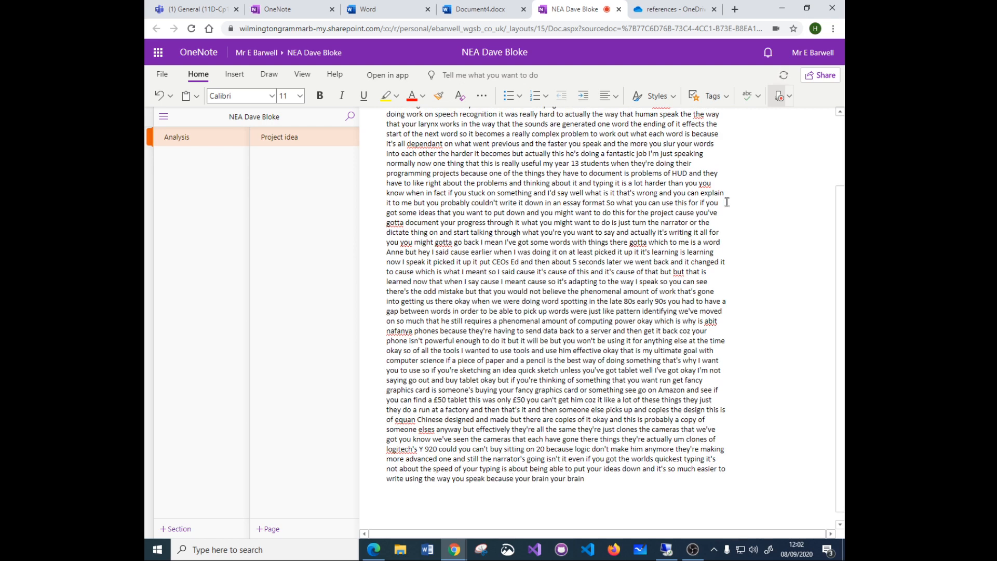
pyautogui.write(' is better at speaking because you do')
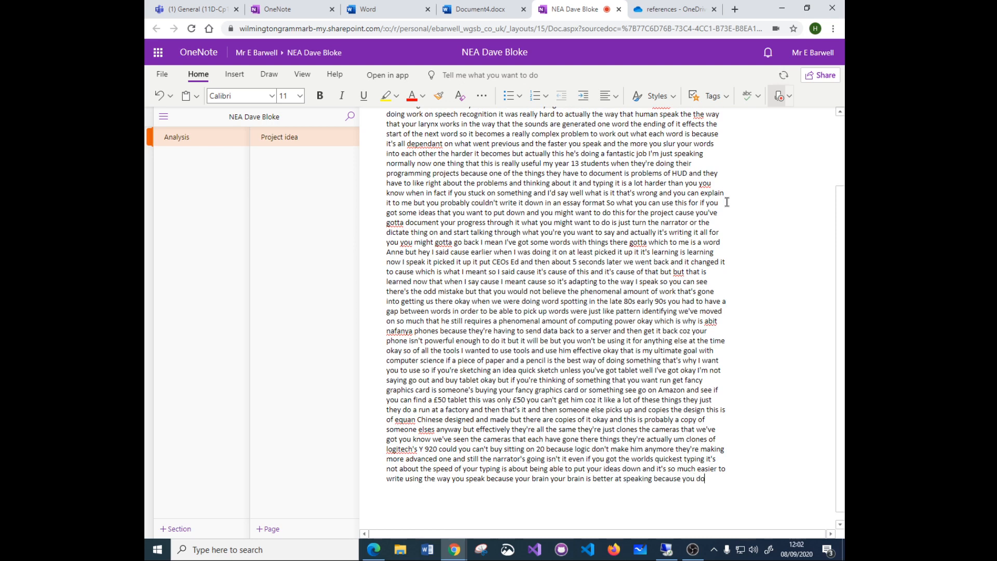
pyautogui.write(' a lot more speaking than you')
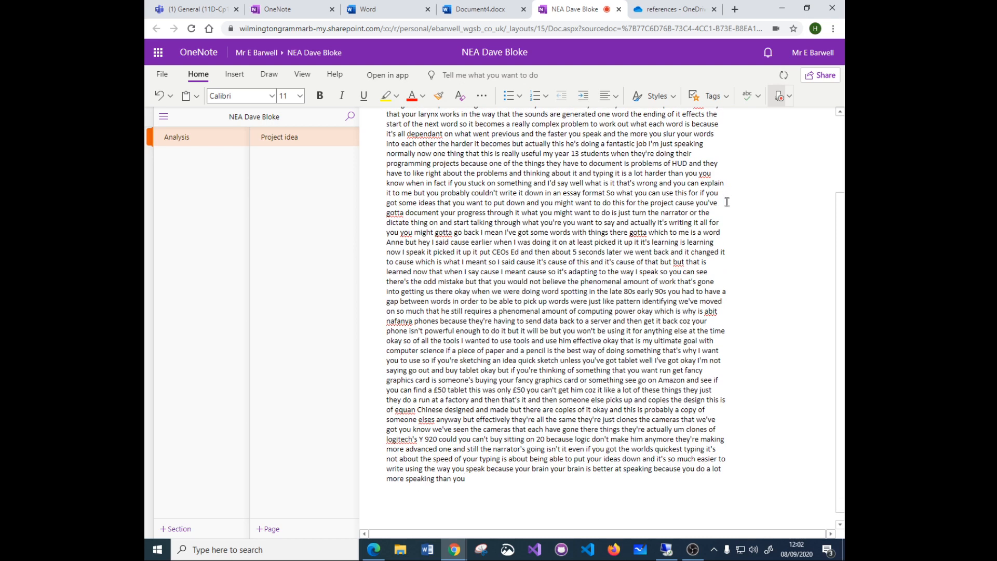
# Step: Dictate that you must be able to write in the exam, but for getting bulk information or bulk ideas down, why not dictate
pyautogui.write(" do writing in the exam we've got to be able")
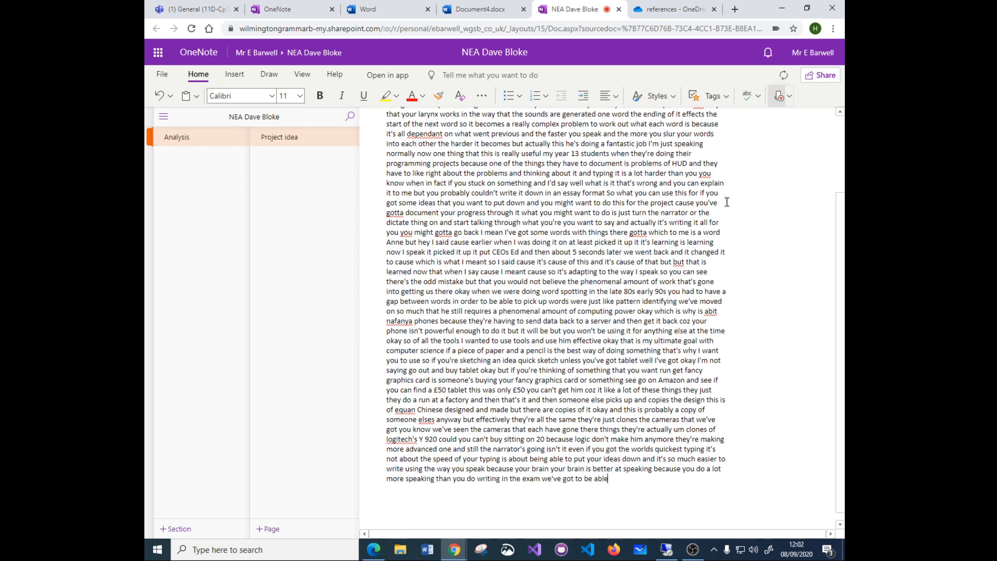
pyautogui.write(" to do that but if you're just trying to get some bulk")
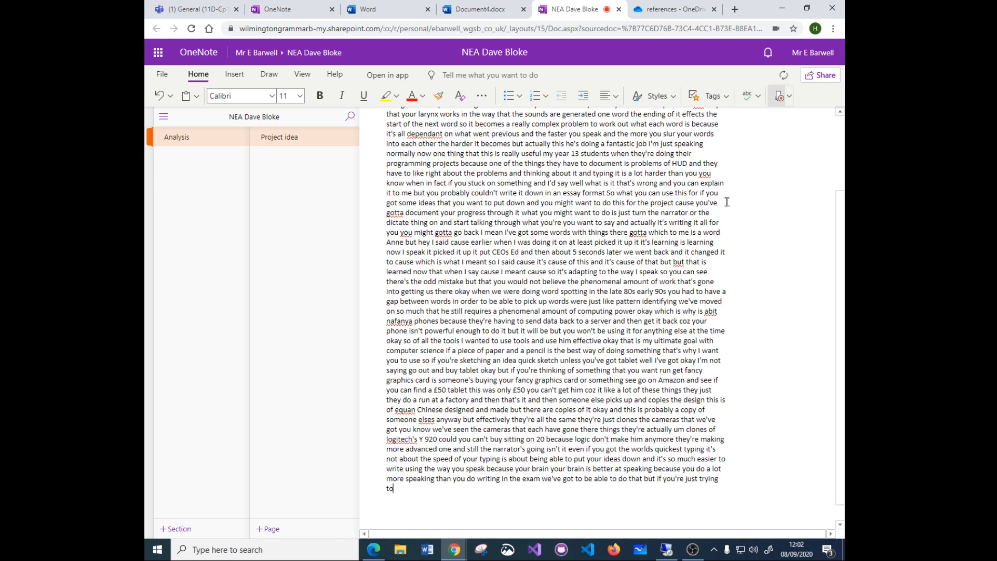
pyautogui.write(' information down to')
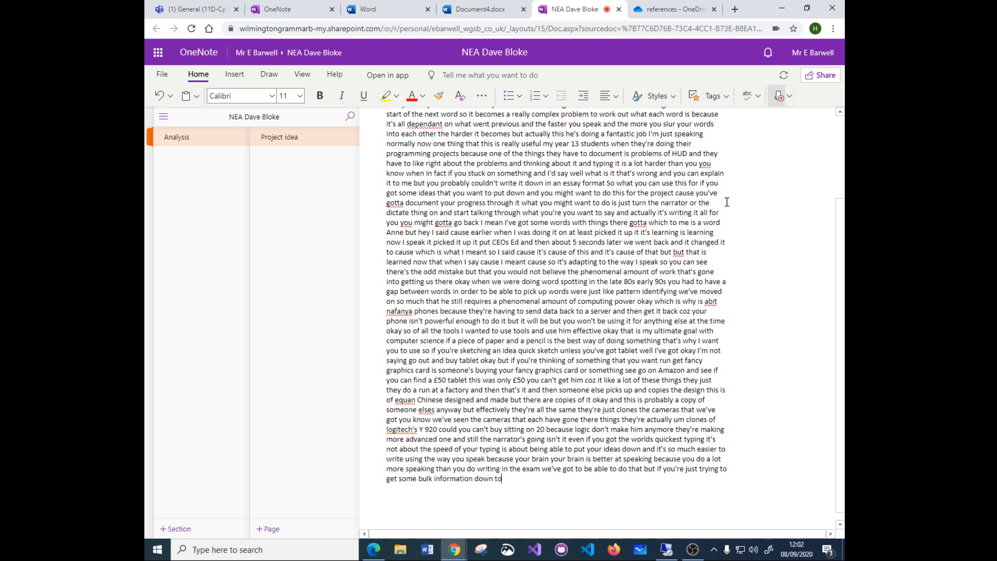
pyautogui.write(' bulk ideas')
pyautogui.write('then why not do it for instance if')
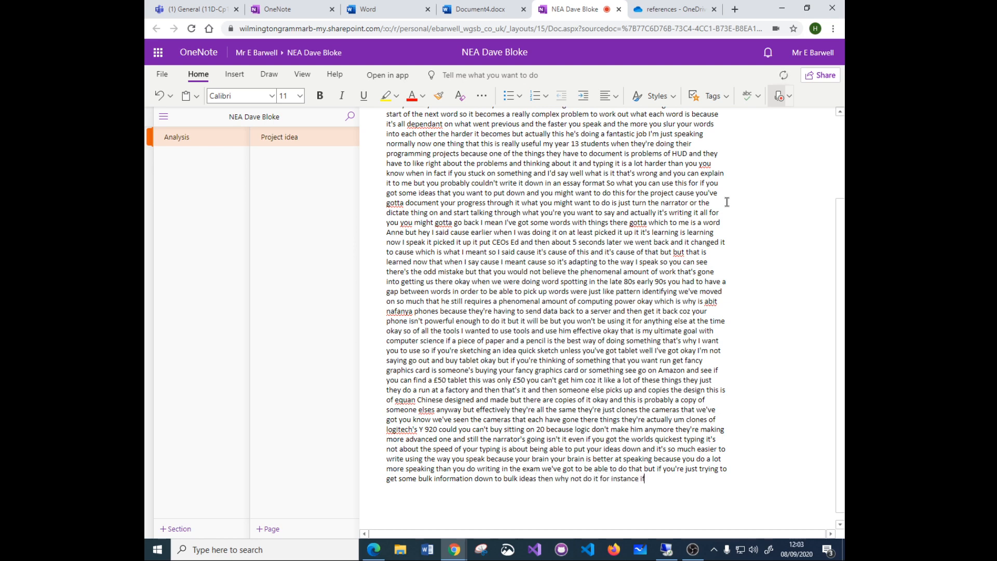
# Step: Dictate that this is the perfect way to take notes on a video or article, wearing a headset so the microphone misses the video
pyautogui.write(' you were watching a video or you were reading an article and you want it take')
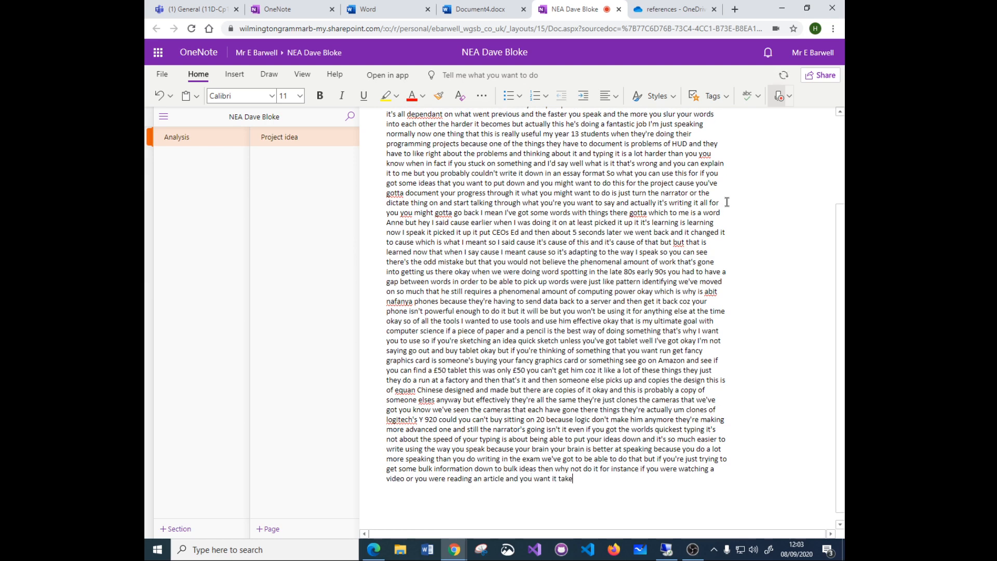
pyautogui.write(" some notes this is the perfect way to make some notes isn't")
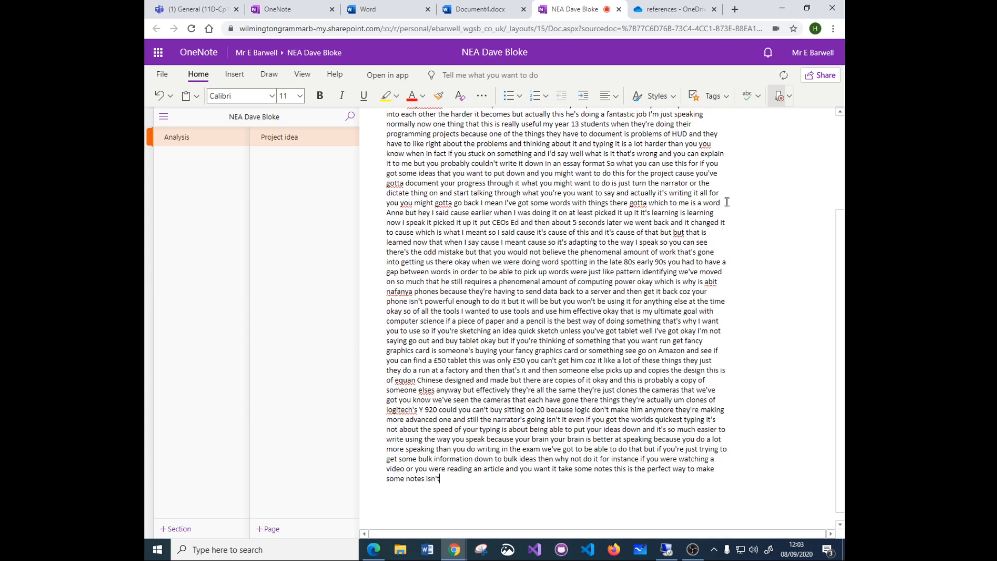
pyautogui.write(" it because you can be watching it if you've got a headset on")
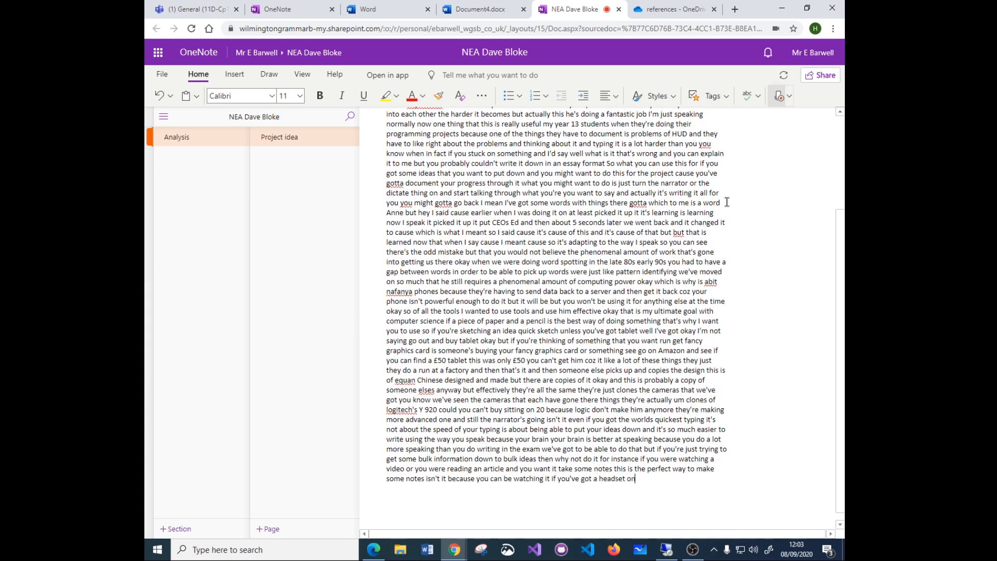
pyautogui.write(" so you not like you don't want to pick up the video on")
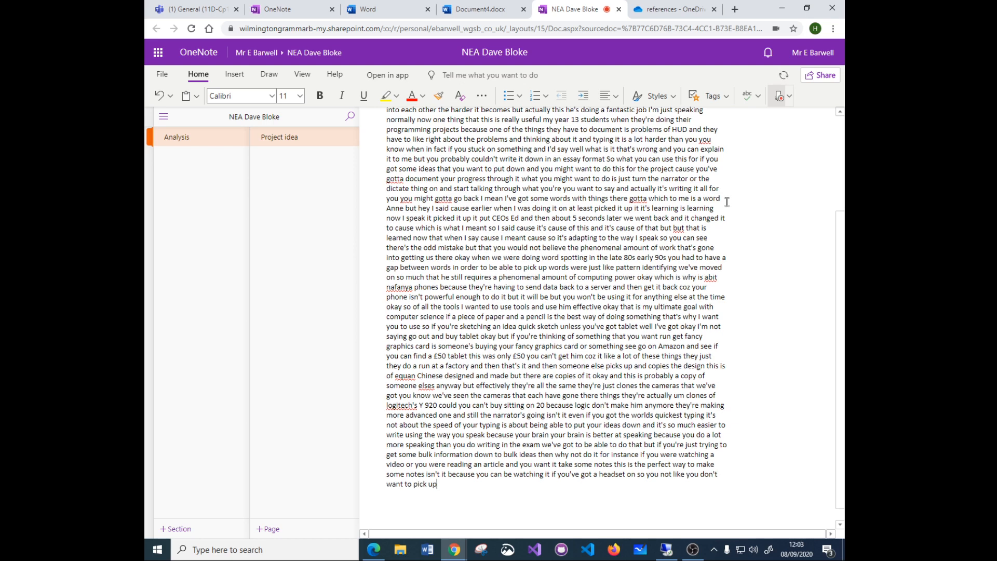
pyautogui.write(' your microphone but you')
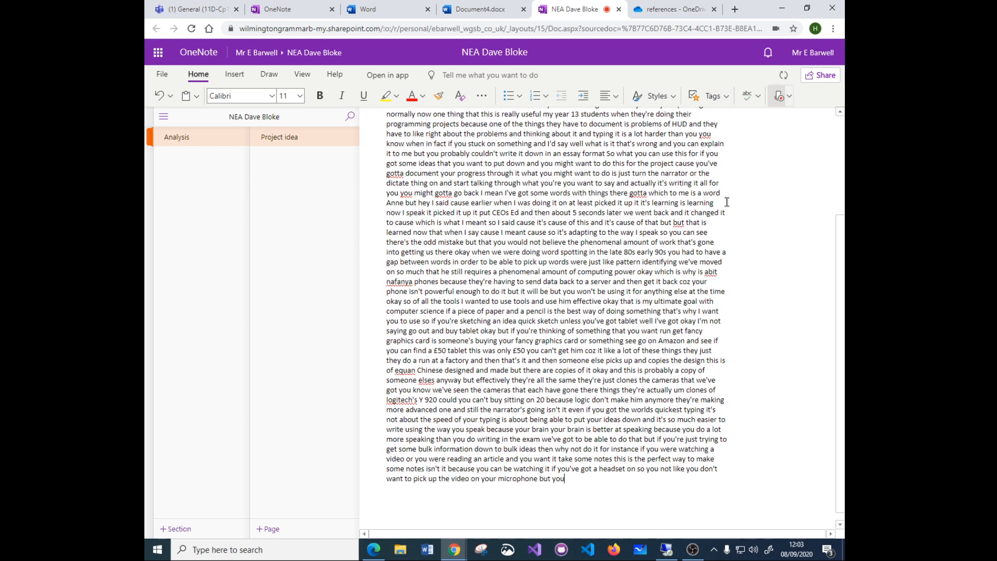
# Step: Dictate that with your headset on you can make notes on whatever you're looking at, so it's like live note taking
pyautogui.write(' headset on and you can sell that yeah interesting that is that an is')
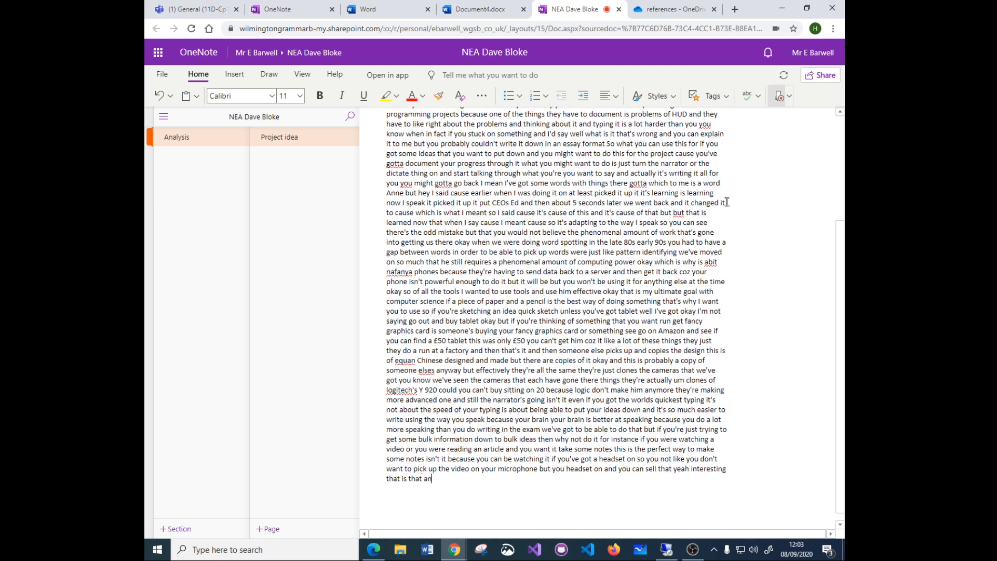
pyautogui.write(" X is Y and whatever however you're")
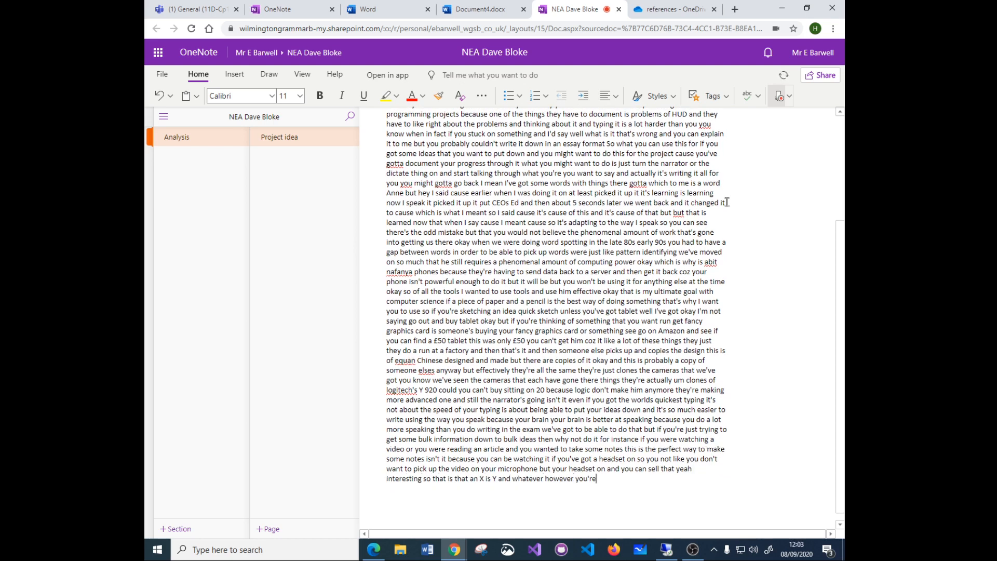
pyautogui.write(' looking at you can make notes on it')
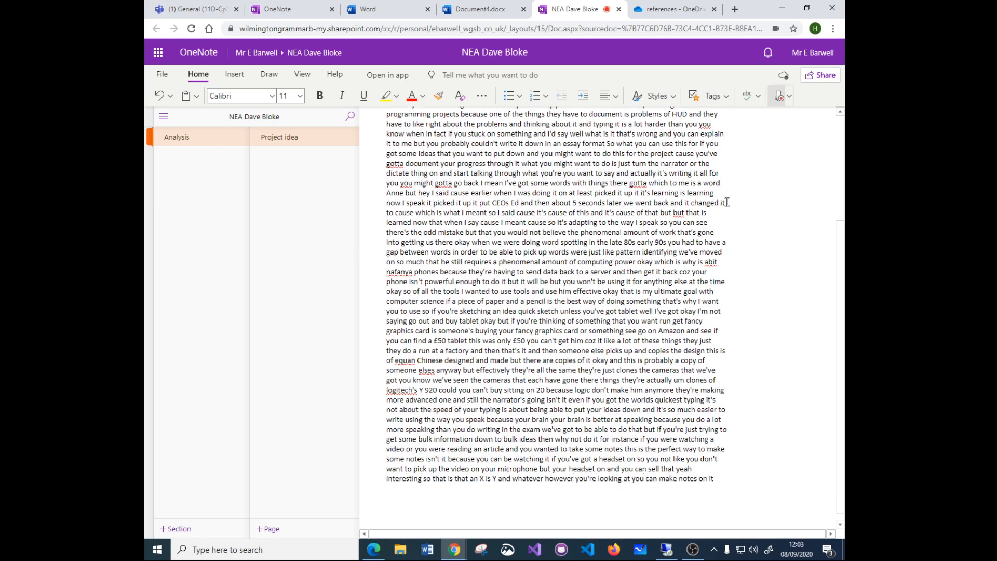
pyautogui.write(" so it's like the live note taking")
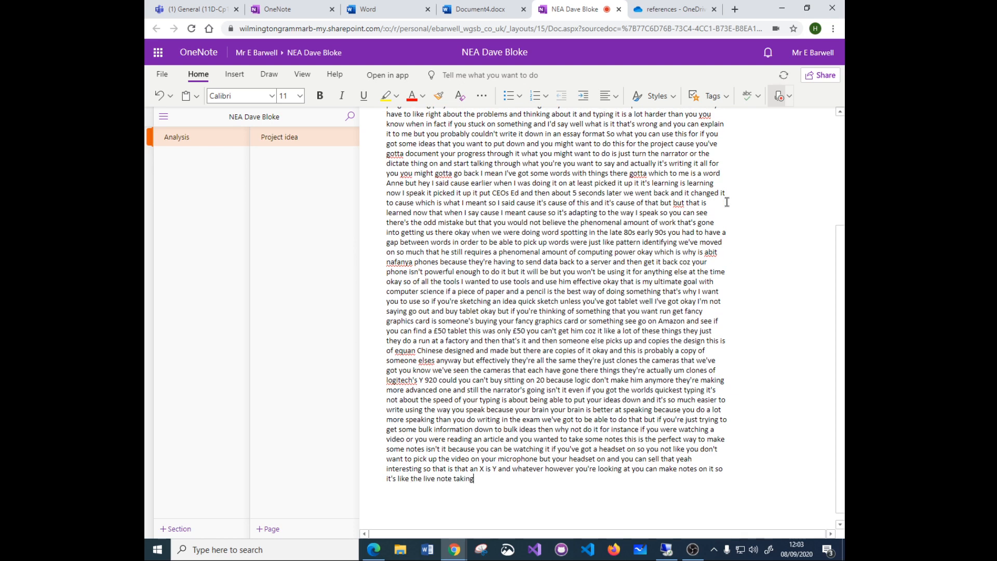
# Step: Dictate that students should experiment, but the headsets can't be given out anymore because they can't be cleaned
pyautogui.write(' so i would like you to experiment we have got headsets')
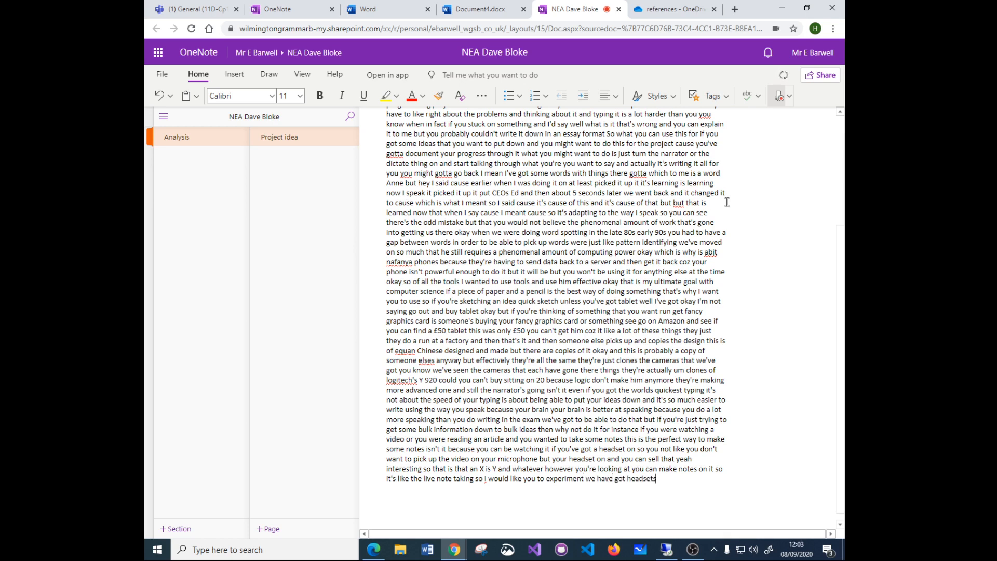
pyautogui.write(" but we're not allowed to give them")
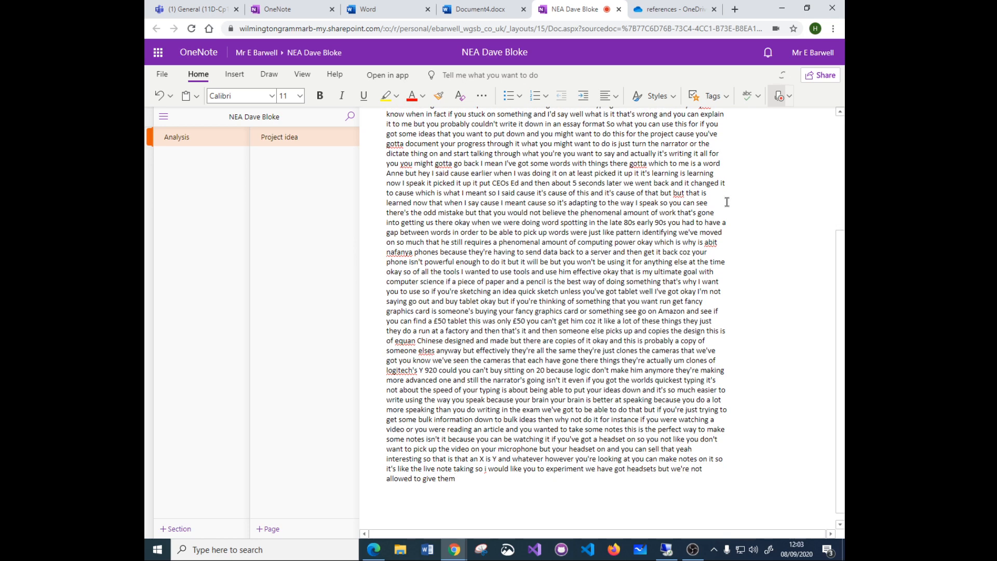
pyautogui.write(" out anymore because they can't be cleaned")
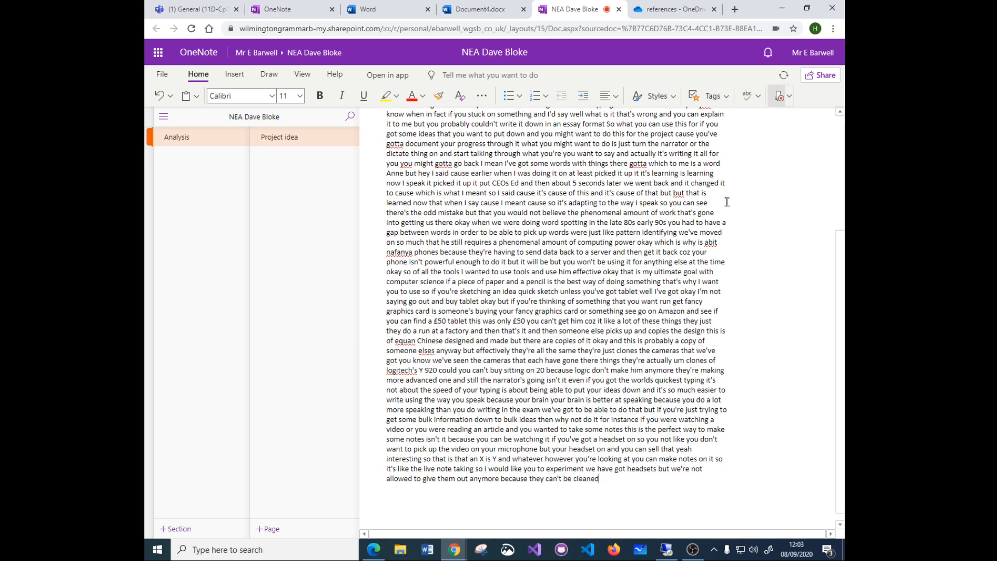
pyautogui.write(' okay and after time never worked in there anyway did')
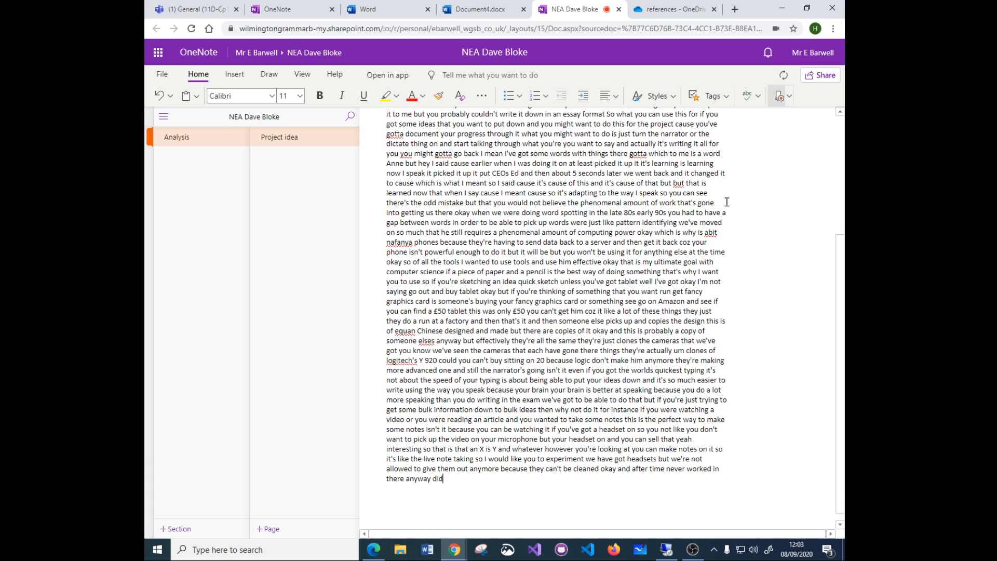
# Step: Dictate that cheap headsets can be had for next to nothing, while this one is a fancy mono headset
pyautogui.write(' they but if you want to get yourself cheap headset you can get')
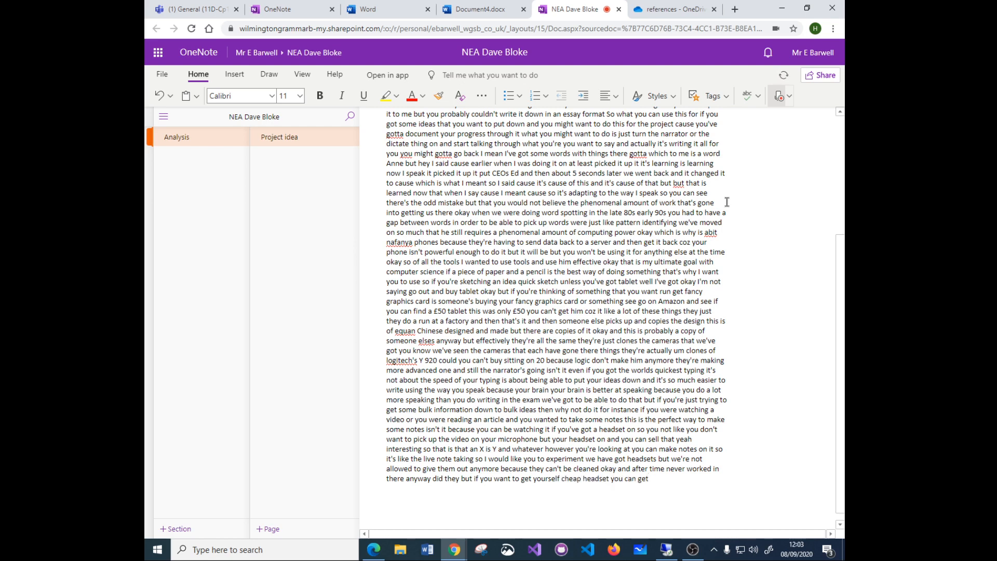
pyautogui.write(" set for next to nothing this is a fancy one coz it's")
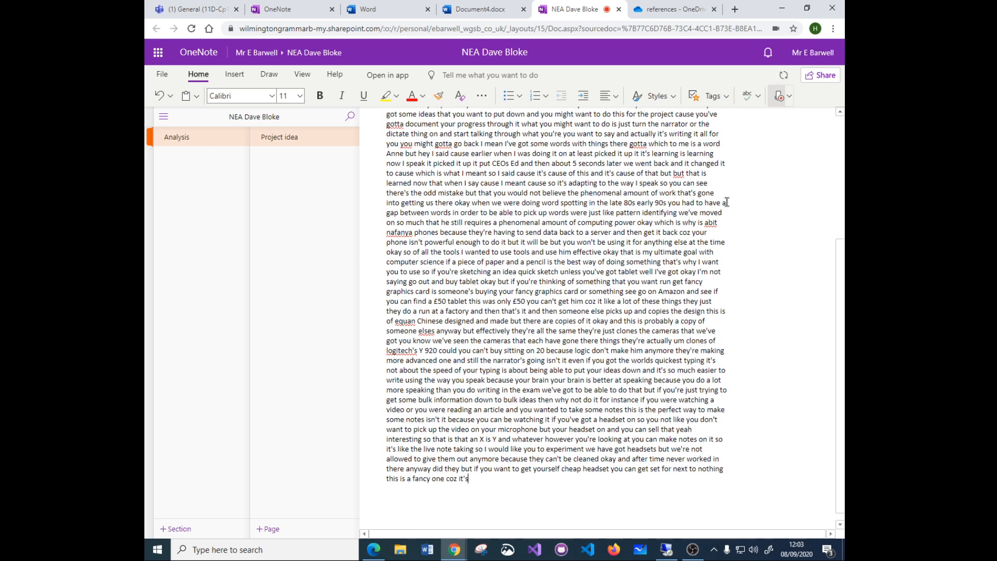
pyautogui.write(' a mono headset and all that')
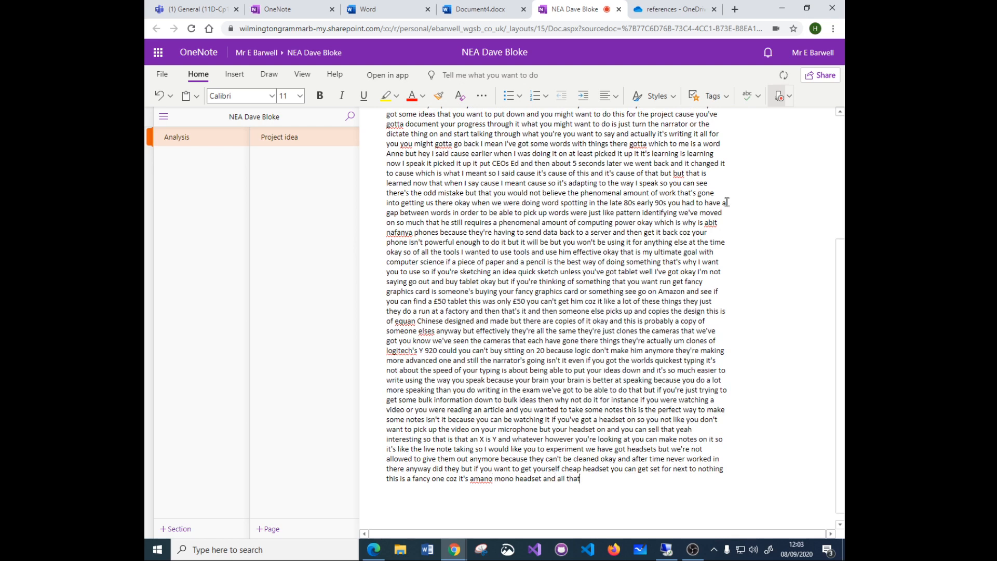
pyautogui.write(' stuff')
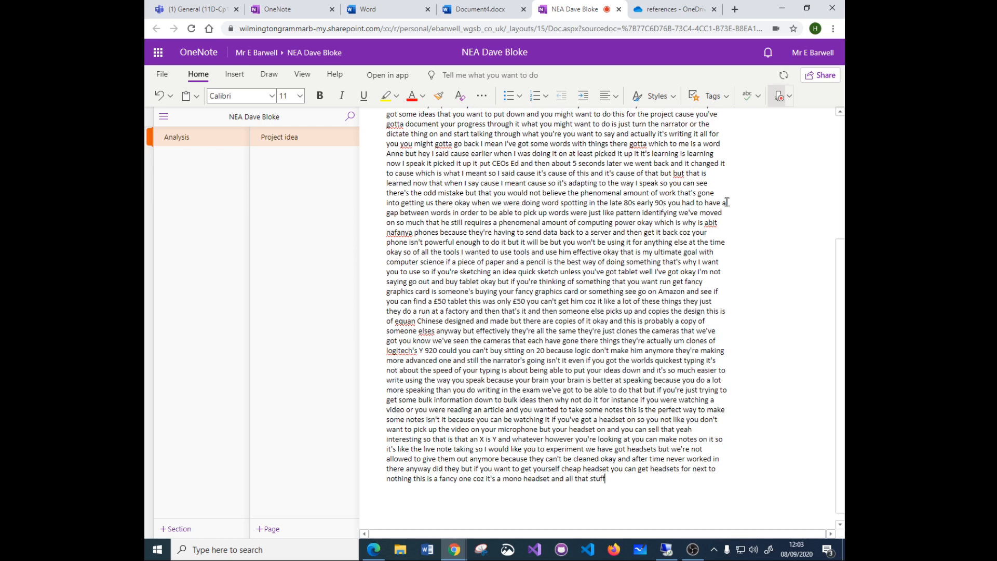
# Step: Dictate that the only requirement for using a headset in school is to make sure it's USB so that it works
pyautogui.write(' but if you want to get headset just make sure only requirement really to')
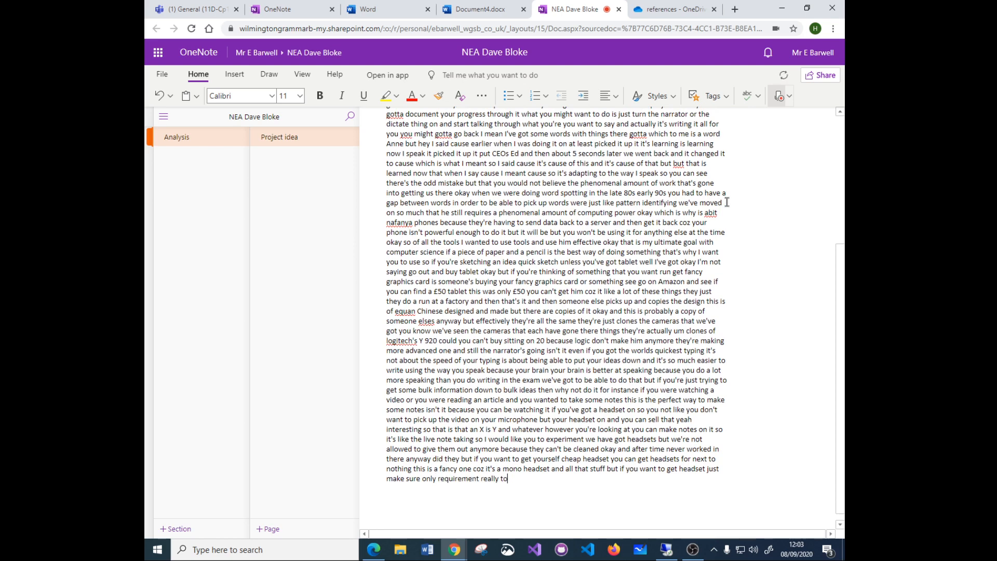
pyautogui.write(" use it in school is to make sure it's USB so")
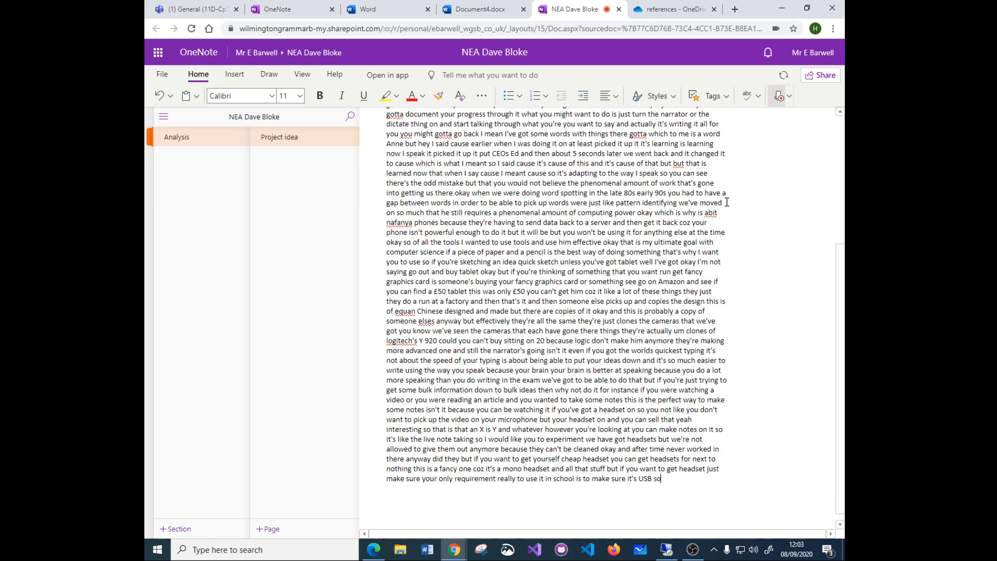
pyautogui.write(' that it works')
# Step: Dictate that this headset just works in the USB, add the remark about no usb storage devices, and stop dictation
pyautogui.write(' okay so')
pyautogui.write(" this is a logical headset it's just in the")
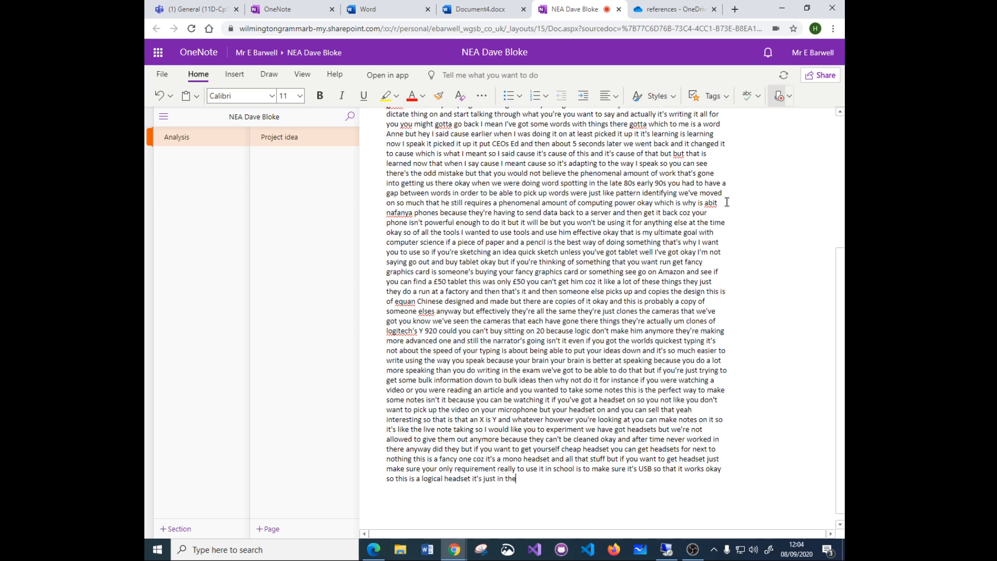
pyautogui.write(' USB just works yeah no usb storage')
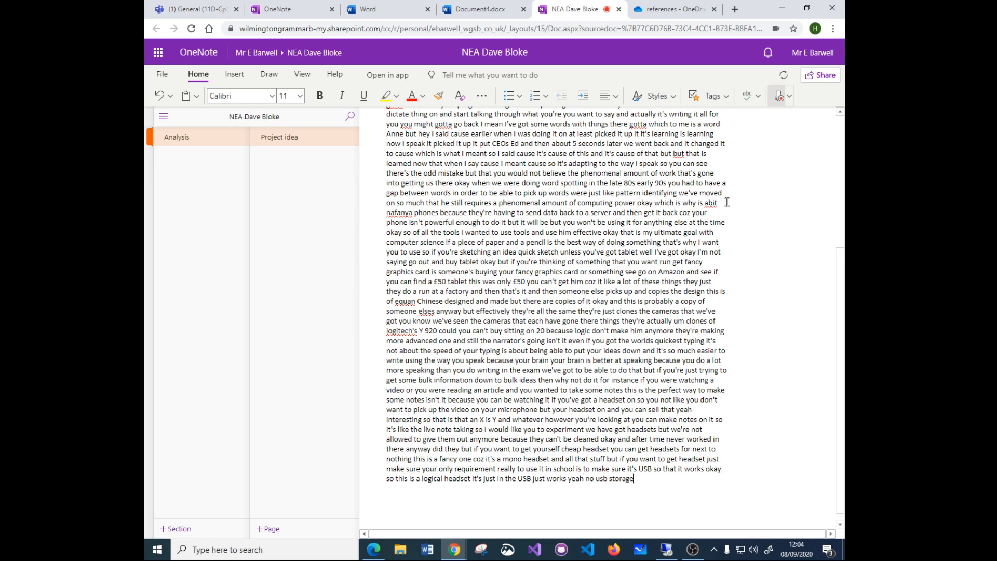
pyautogui.write(' devices right okay gents')
pyautogui.click(780, 96)
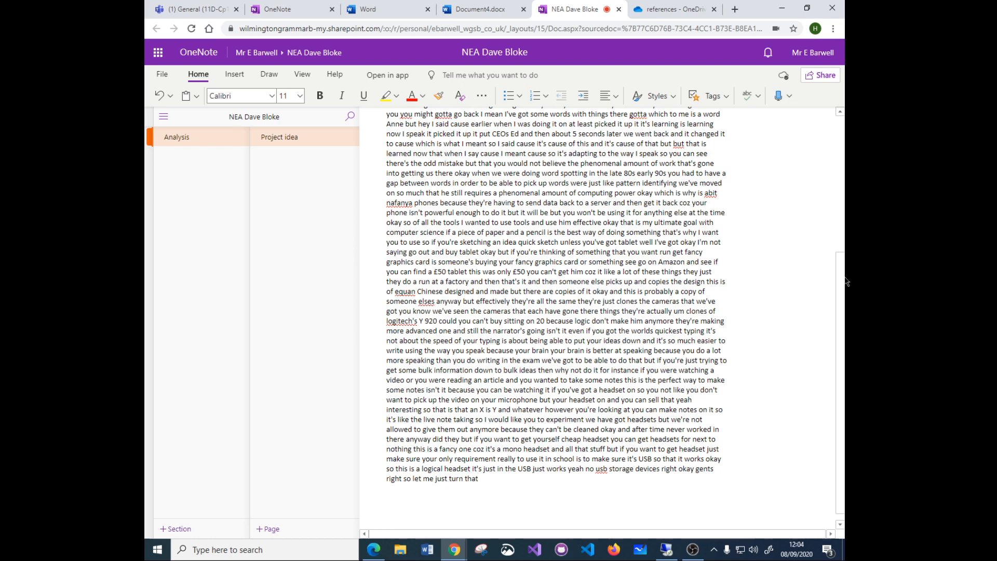
# Step: Copy a sharing link to the NEA notebook with the "Anyone with the link can edit" permission
pyautogui.click(825, 76)
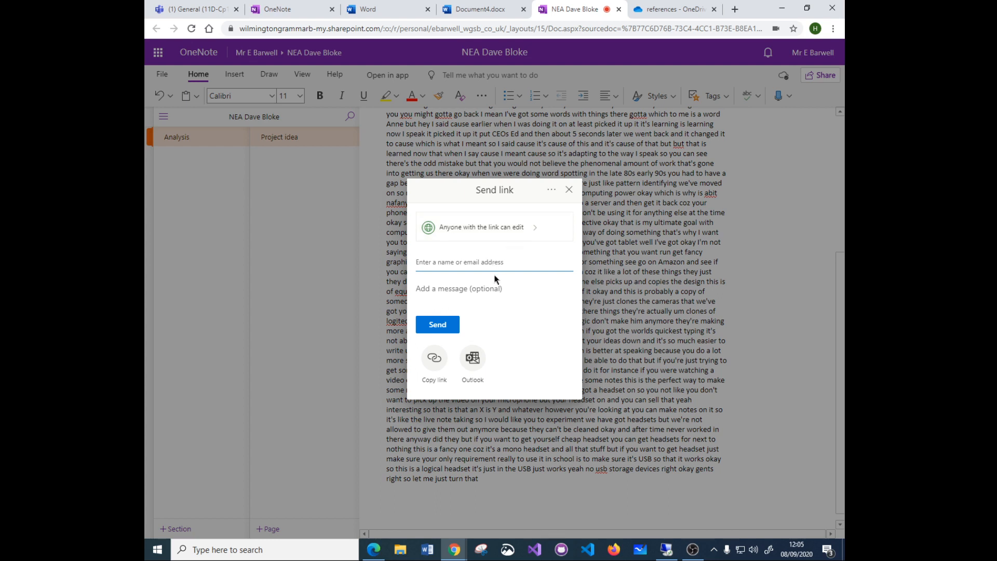
pyautogui.click(442, 366)
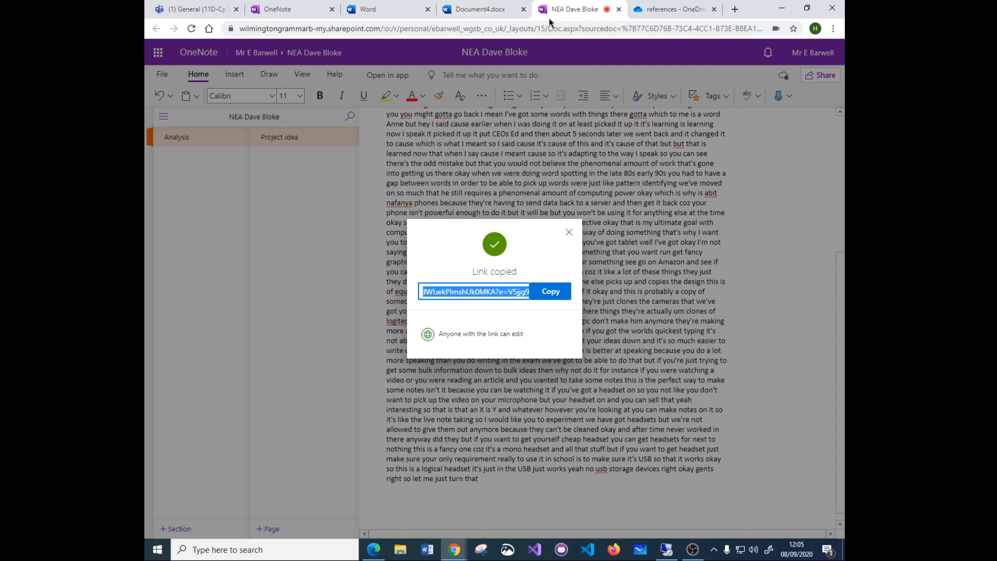
# Step: Open the 11D-Cp1 class notebook and go to the NEA Project section of the student listed after Connor's entry
pyautogui.click(295, 10)
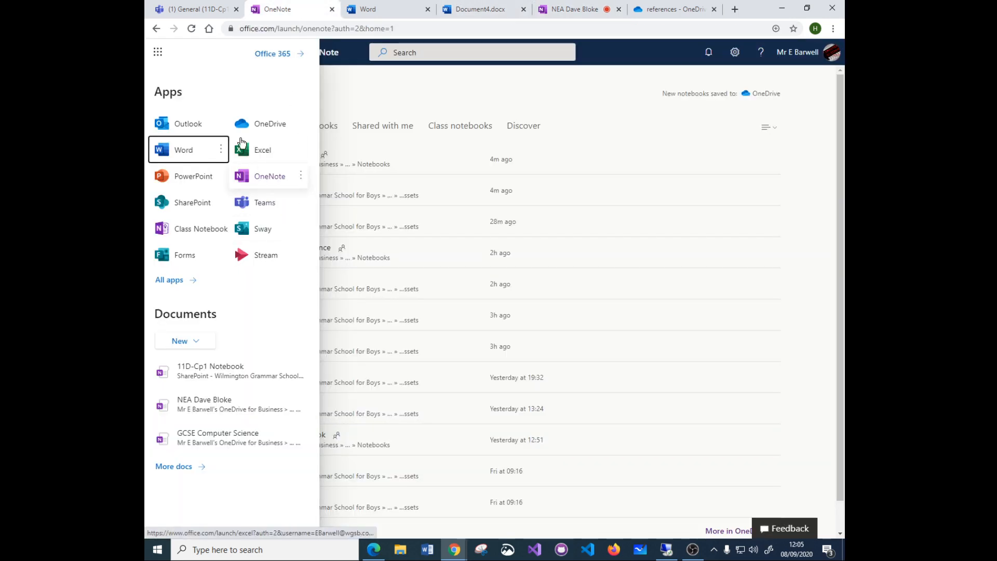
pyautogui.click(157, 53)
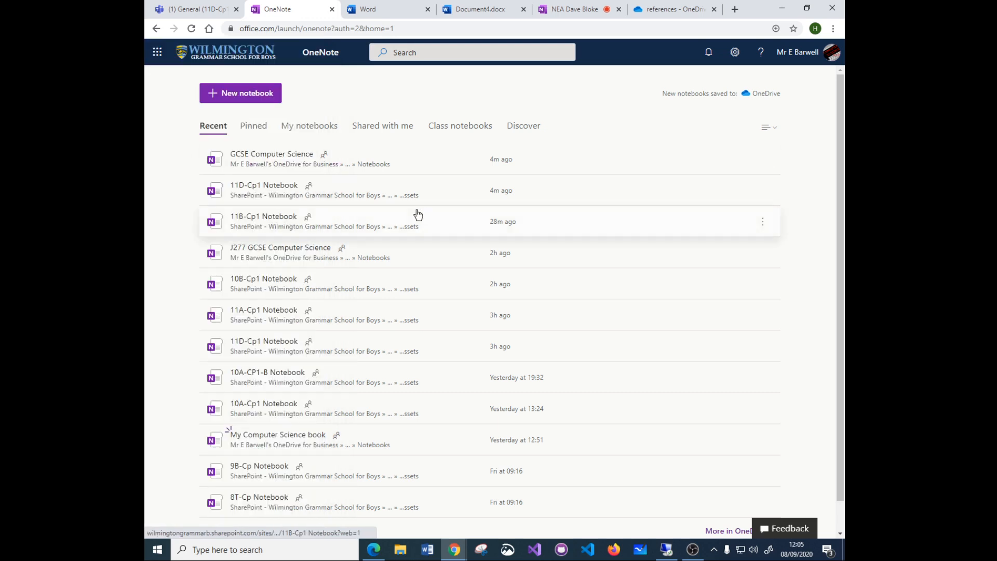
pyautogui.click(467, 128)
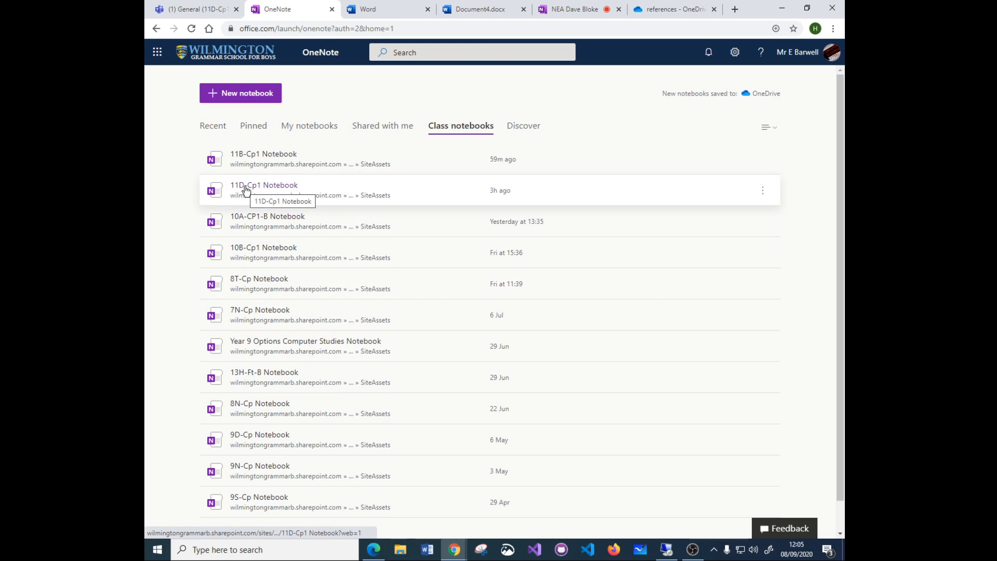
pyautogui.click(245, 188)
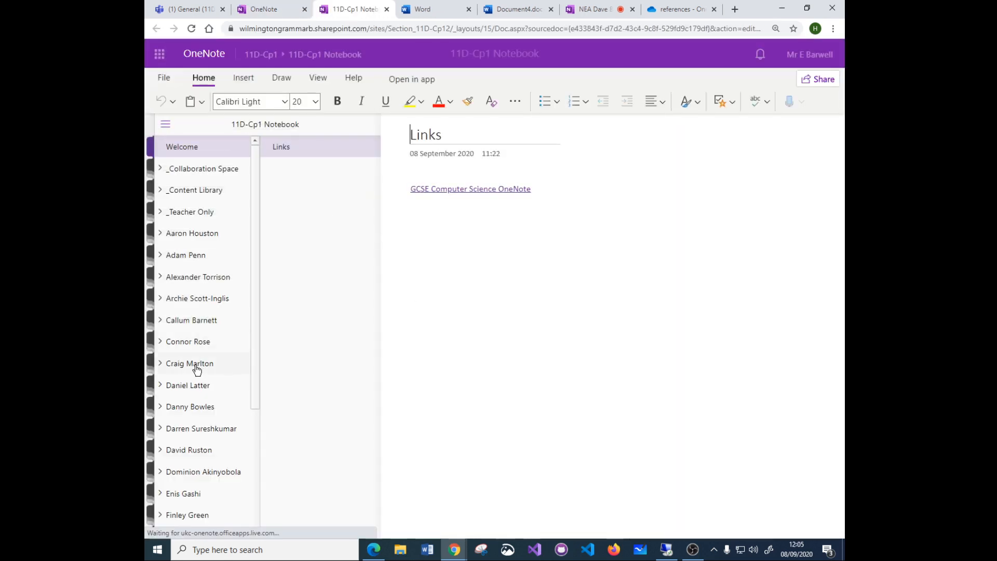
pyautogui.click(198, 365)
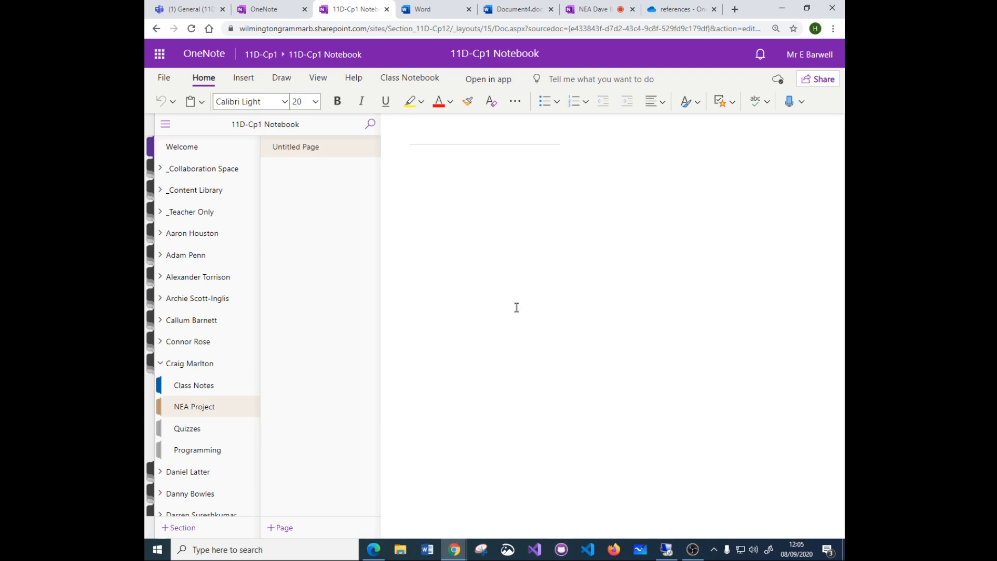
# Step: Title the untitled page in the NEA Project section "Link to documentation" and move to the page body
pyautogui.write('Link ')
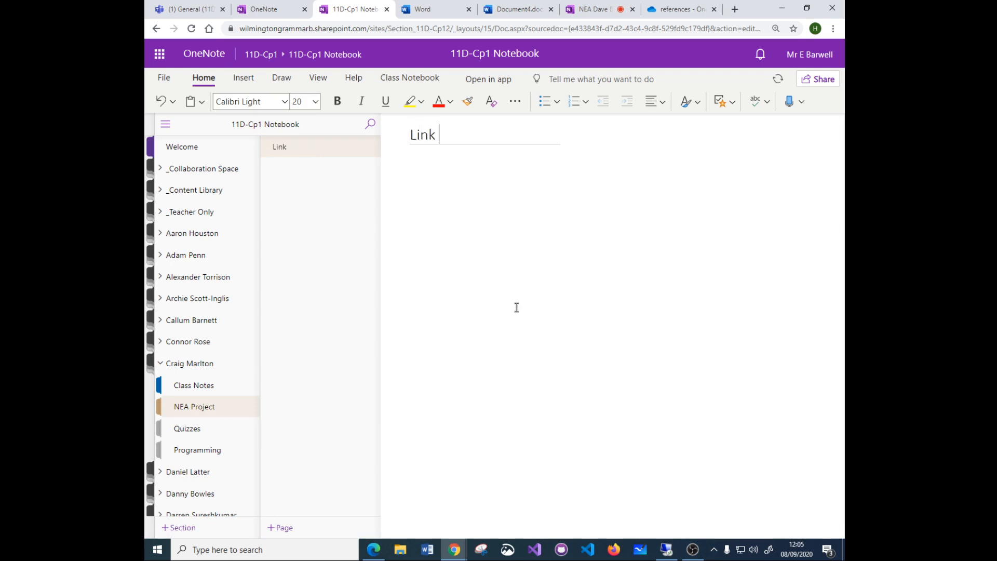
pyautogui.write('to documentation')
pyautogui.press('Return')
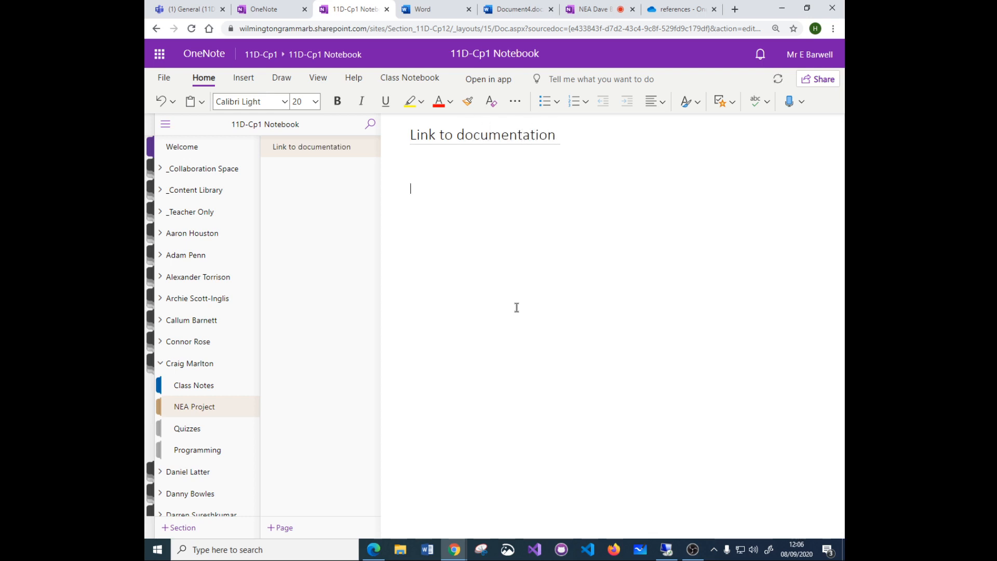
# Step: Add the text "link" to the page body, hyperlinked to the copied NEA notebook address, and follow the link
pyautogui.write('link')
pyautogui.hotkey('shift', 'Home')
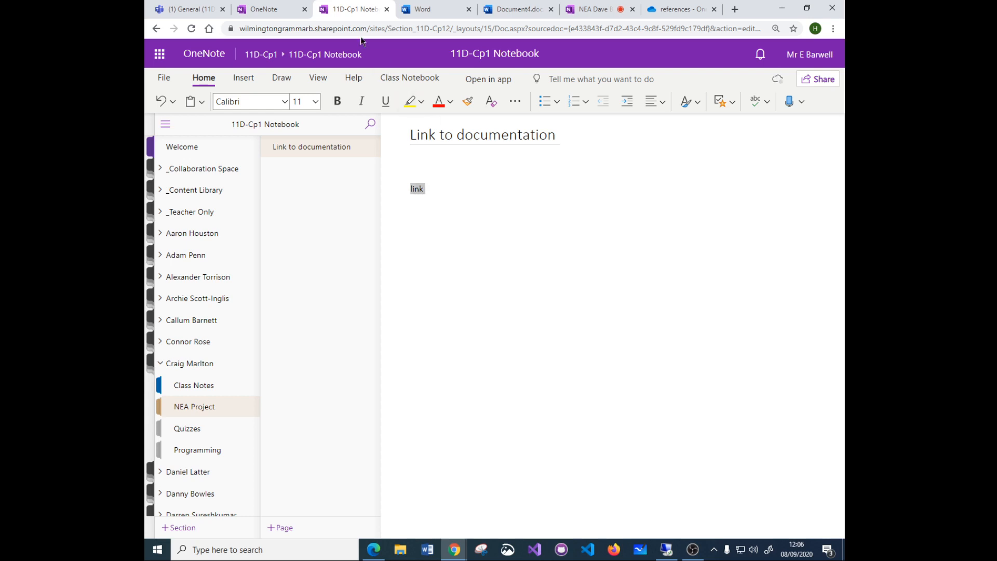
pyautogui.click(251, 79)
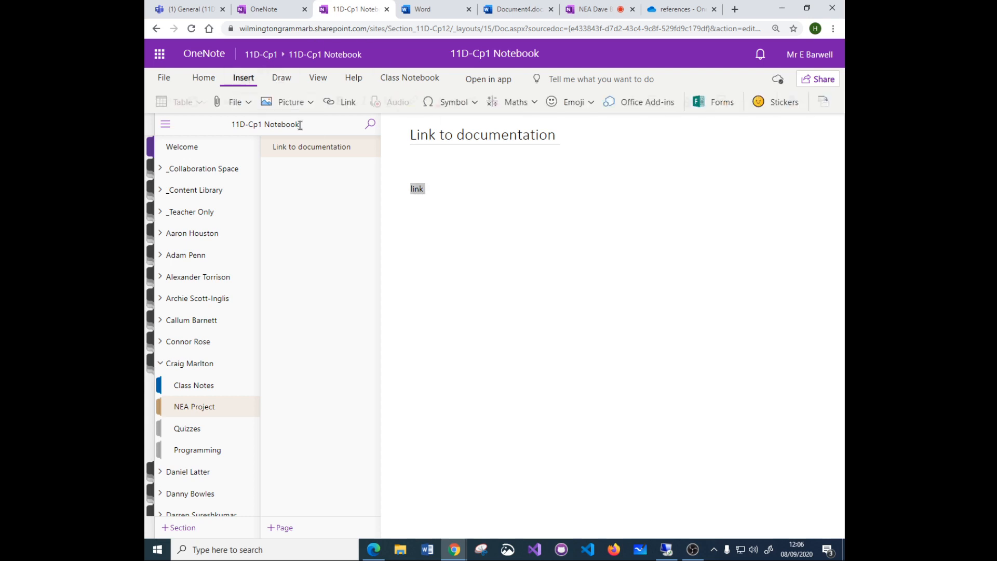
pyautogui.click(349, 104)
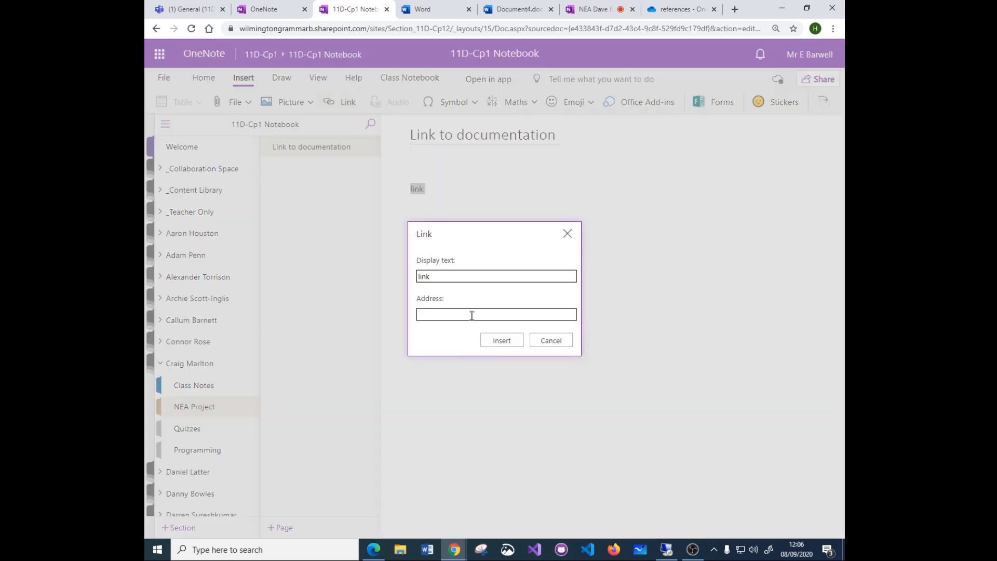
pyautogui.hotkey('ctrl', 'v')
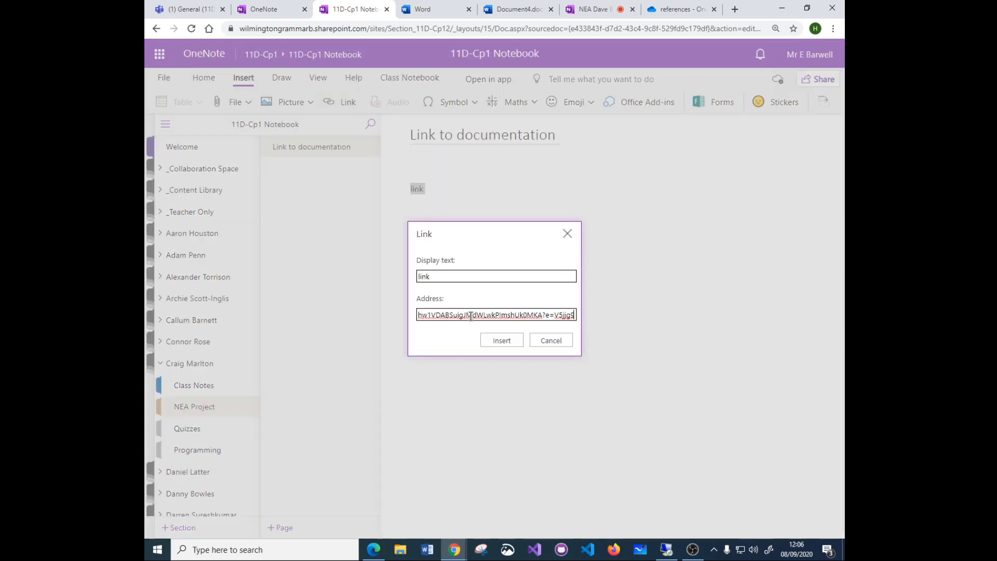
pyautogui.click(502, 340)
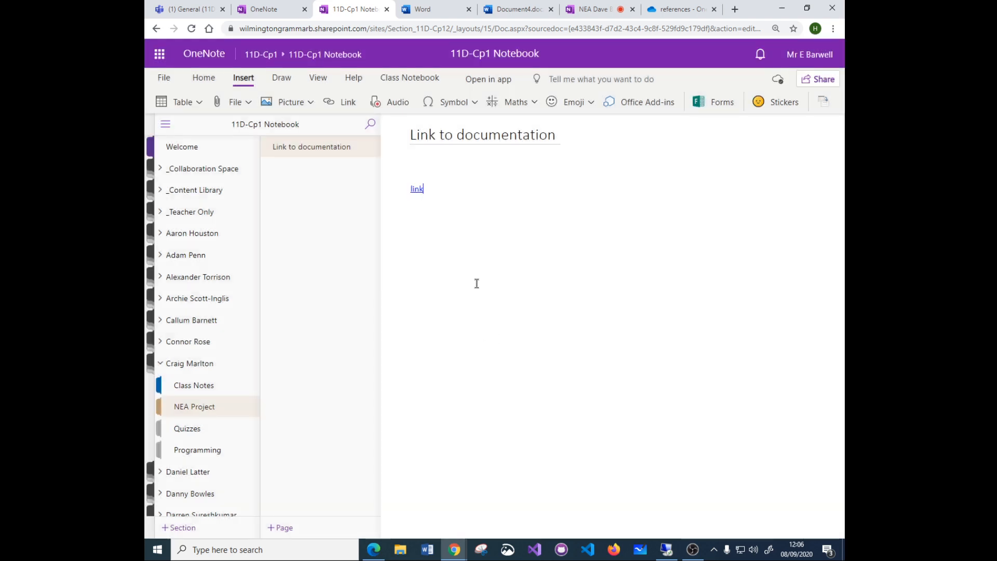
pyautogui.click(415, 189)
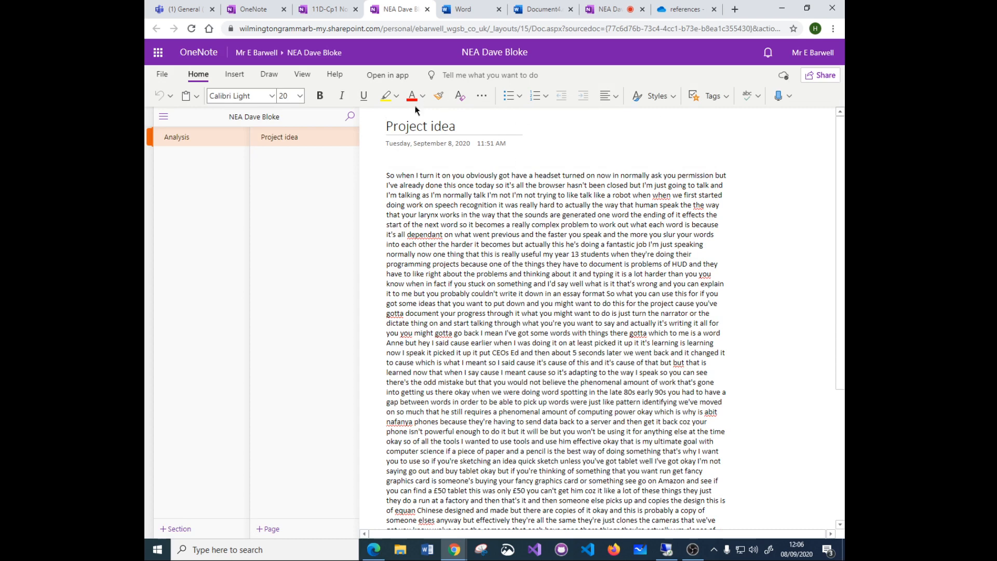
# Step: Scribble over the Project idea text with the red pen, undo the scribble, and return to the 11D-Cp1 class notebook
pyautogui.click(265, 78)
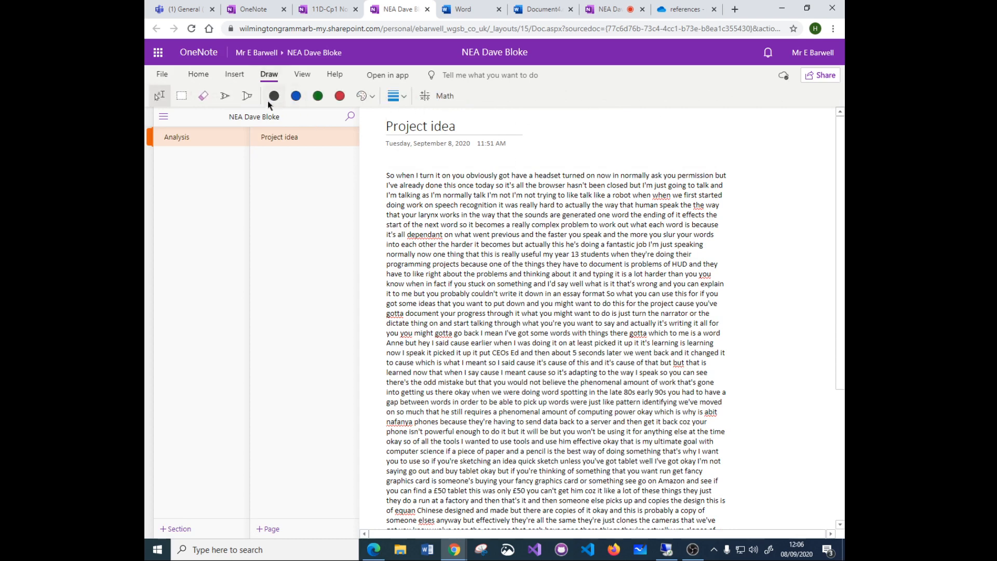
pyautogui.click(224, 96)
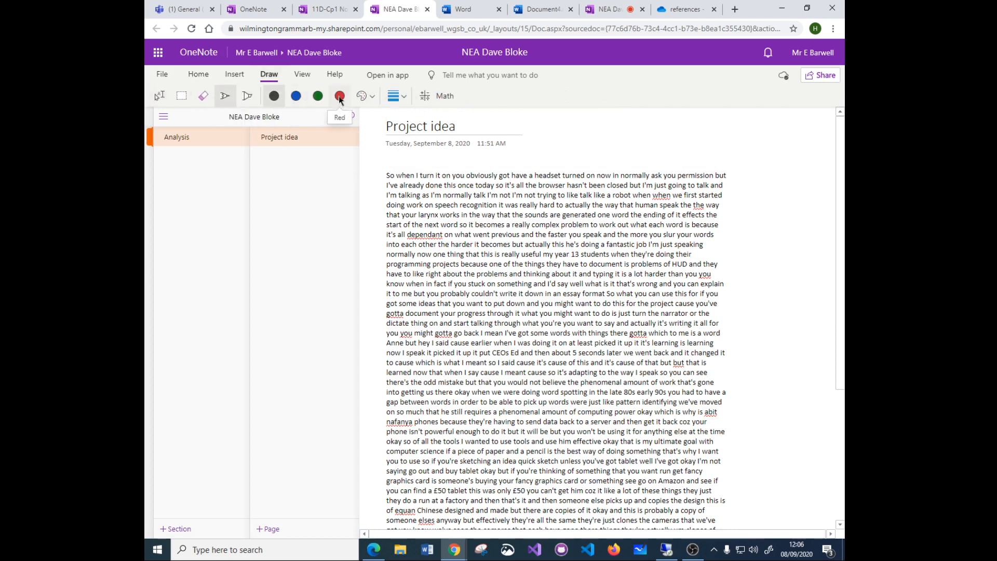
pyautogui.click(339, 97)
pyautogui.moveTo(517, 188)
pyautogui.mouseDown()
pyautogui.moveTo(540, 431)
pyautogui.moveTo(727, 364)
pyautogui.moveTo(738, 393)
pyautogui.moveTo(750, 385)
pyautogui.mouseUp()
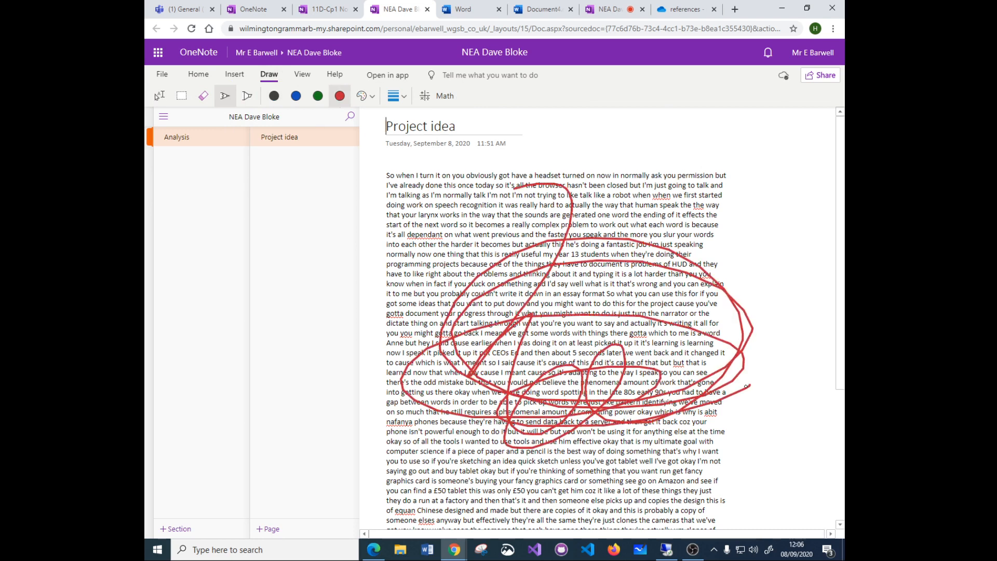
pyautogui.hotkey('ctrl', 'z')
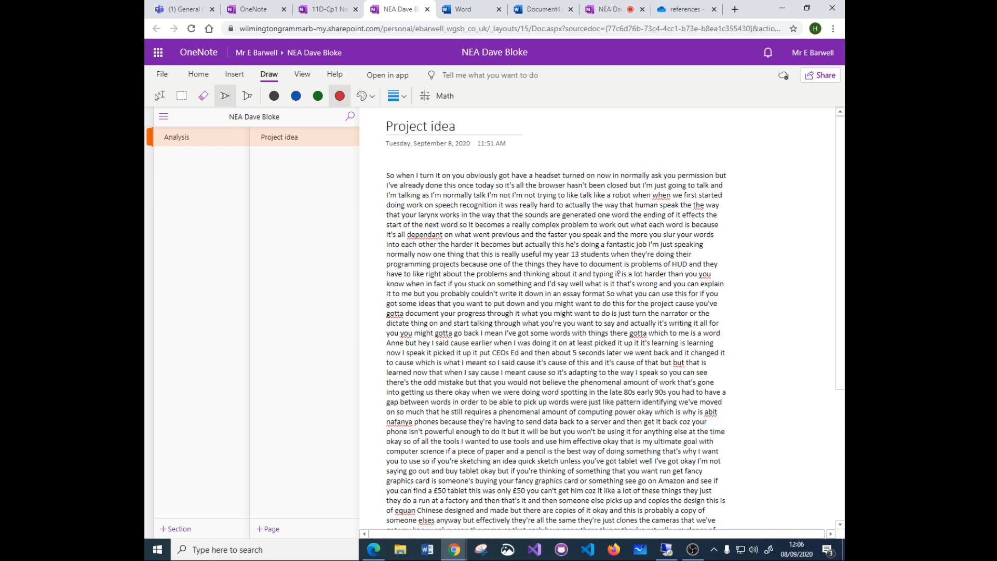
pyautogui.click(324, 8)
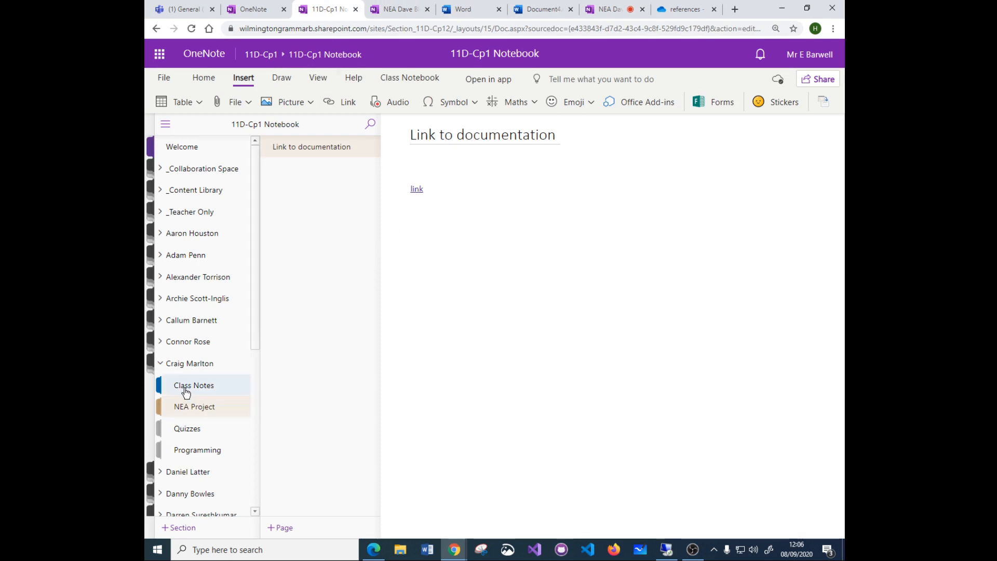